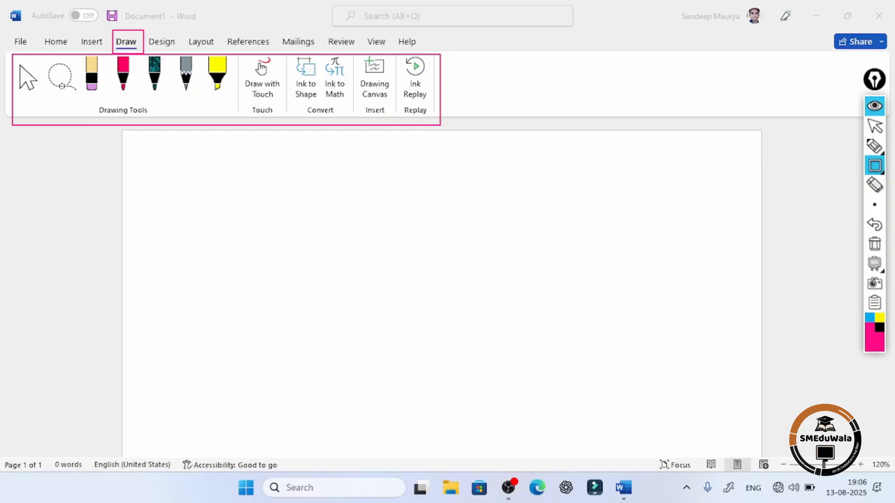
# Clear all on-screen annotations and display the Design commands of the document.
pyautogui.click(875, 132)
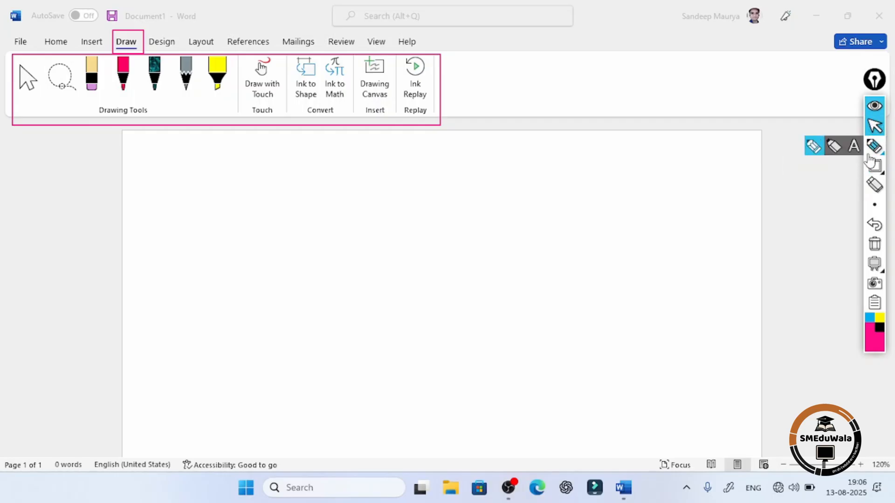
pyautogui.click(873, 243)
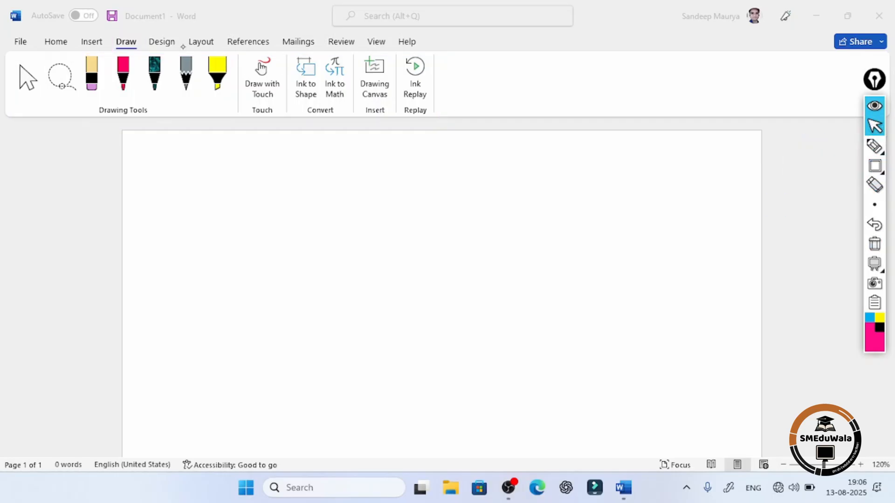
pyautogui.click(163, 41)
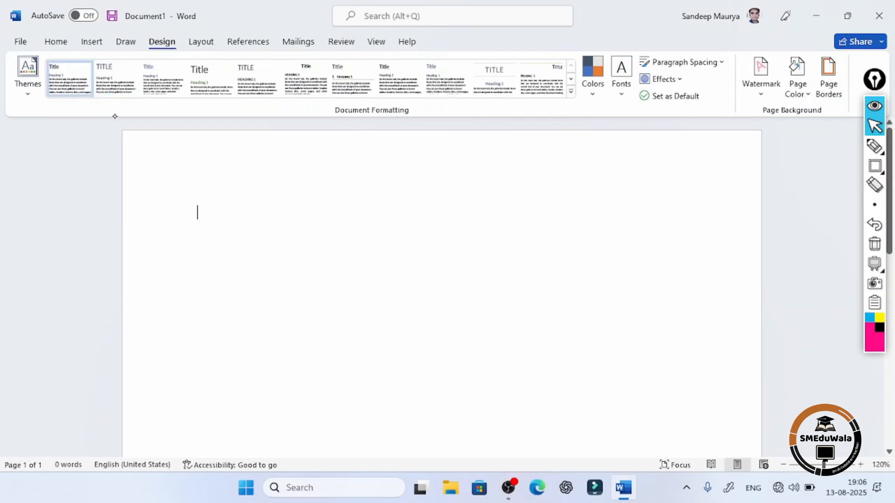
# Outline the Document Formatting and Page Background groups, and replace those outlines with a rectangle around the Document Formatting label.
pyautogui.click(875, 166)
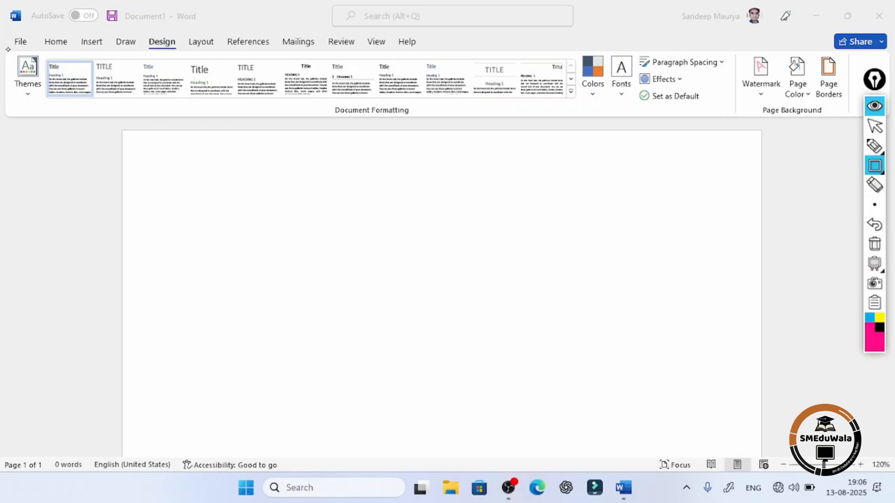
pyautogui.moveTo(14, 91)
pyautogui.mouseDown()
pyautogui.moveTo(362, 125)
pyautogui.moveTo(703, 122)
pyautogui.moveTo(724, 112)
pyautogui.moveTo(810, 126)
pyautogui.moveTo(856, 120)
pyautogui.mouseUp()
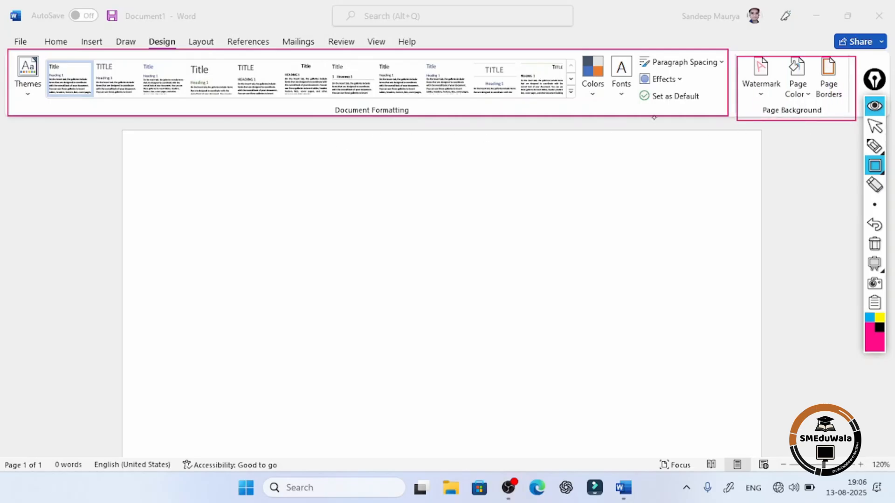
pyautogui.click(875, 244)
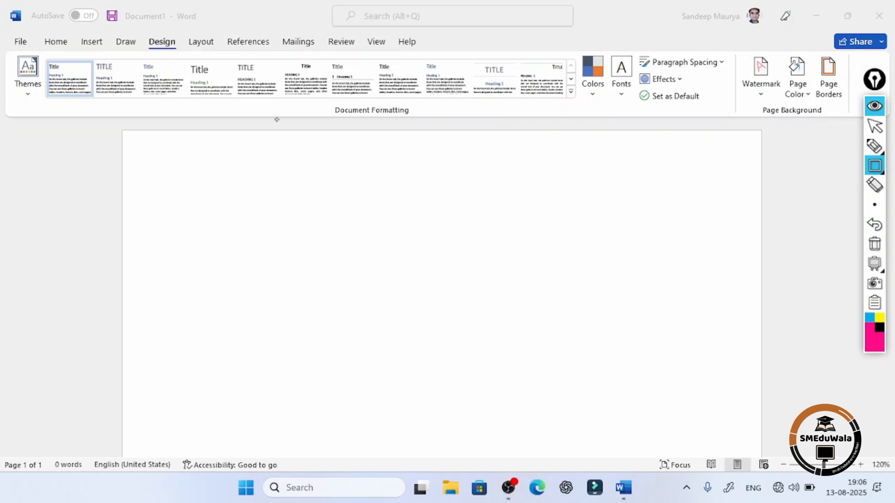
pyautogui.moveTo(338, 125); pyautogui.dragTo(421, 123)
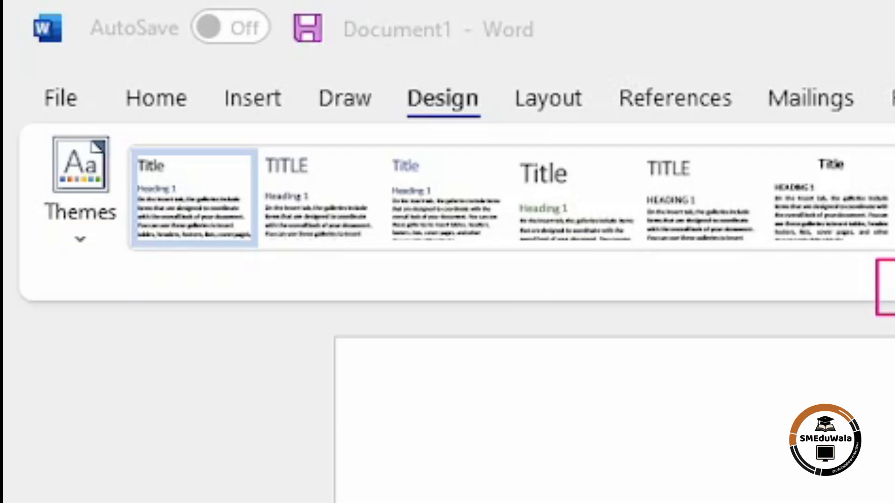
# Apply the Facet theme to the document.
pyautogui.click(76, 241)
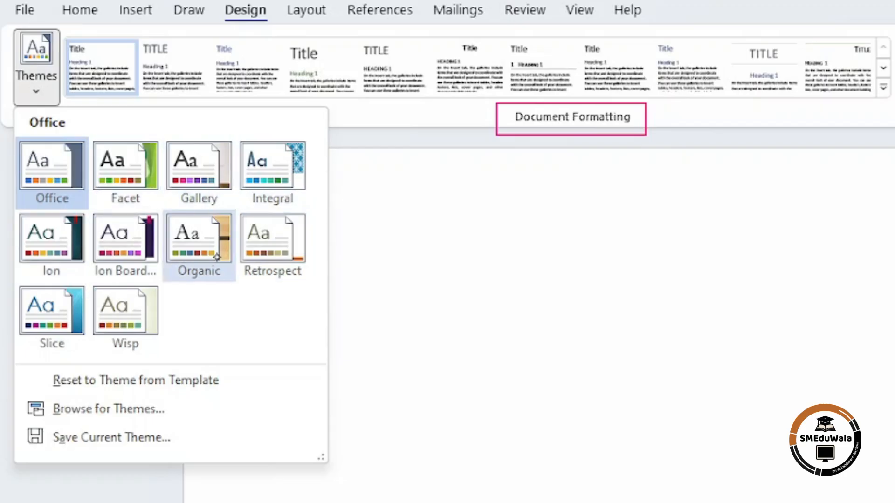
pyautogui.click(109, 172)
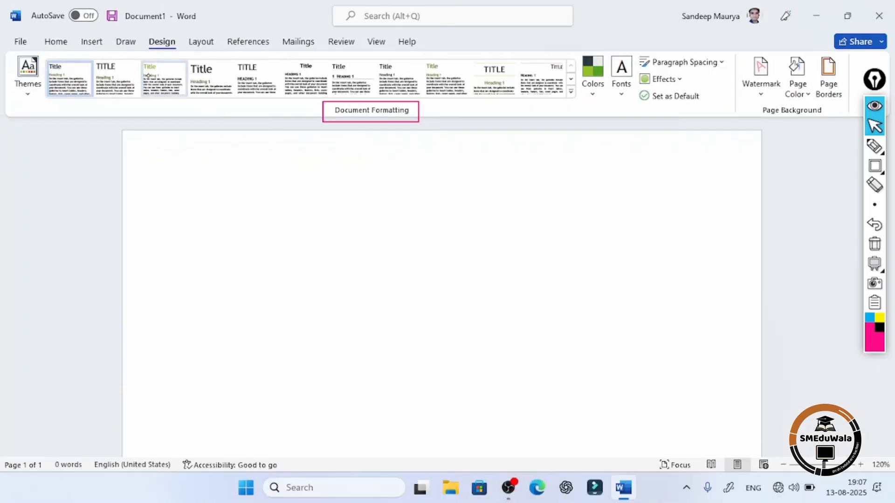
# Insert a smiley face shape about 4.93 cm high and 4.81 cm wide in the upper part of the page.
pyautogui.click(91, 41)
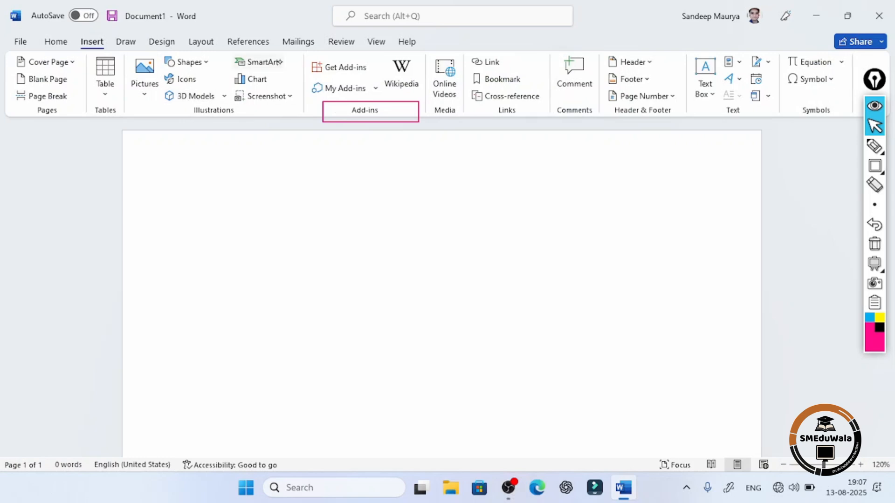
pyautogui.click(189, 62)
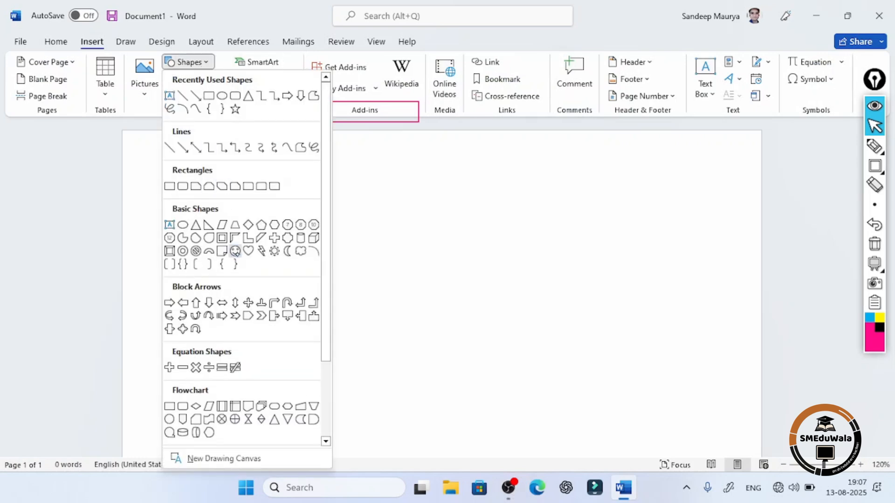
pyautogui.click(236, 252)
pyautogui.moveTo(234, 206)
pyautogui.mouseDown()
pyautogui.moveTo(368, 329)
pyautogui.moveTo(377, 353)
pyautogui.mouseUp()
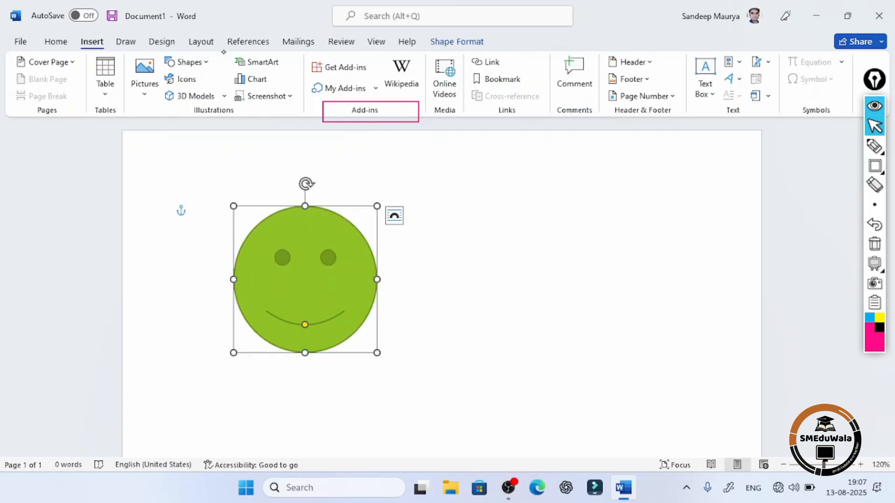
# Draw an oval about 4.06 cm high and 3.6 cm wide beside the smiley face.
pyautogui.click(456, 43)
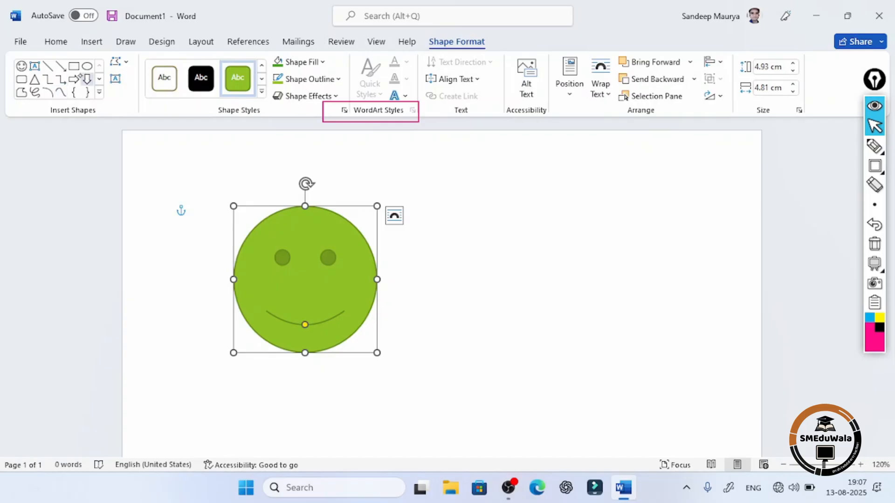
pyautogui.click(86, 66)
pyautogui.moveTo(440, 240); pyautogui.dragTo(549, 361)
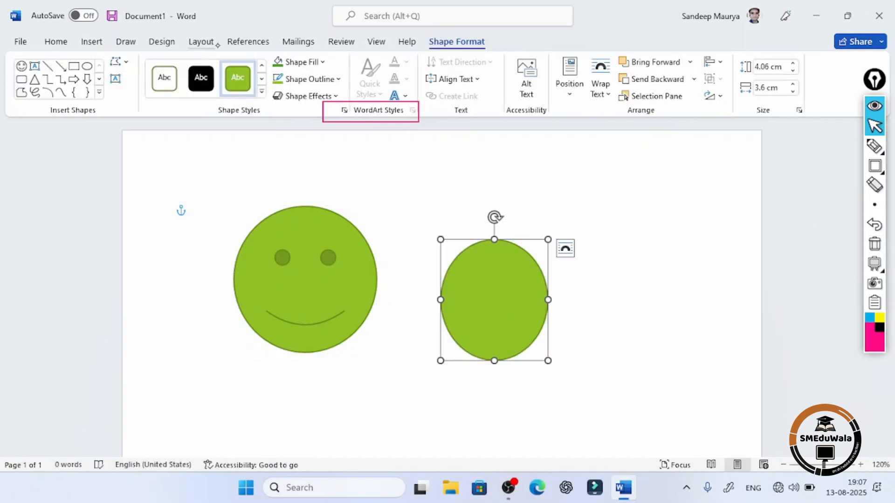
# Examine the document theme choices with the two shapes on the page.
pyautogui.click(162, 42)
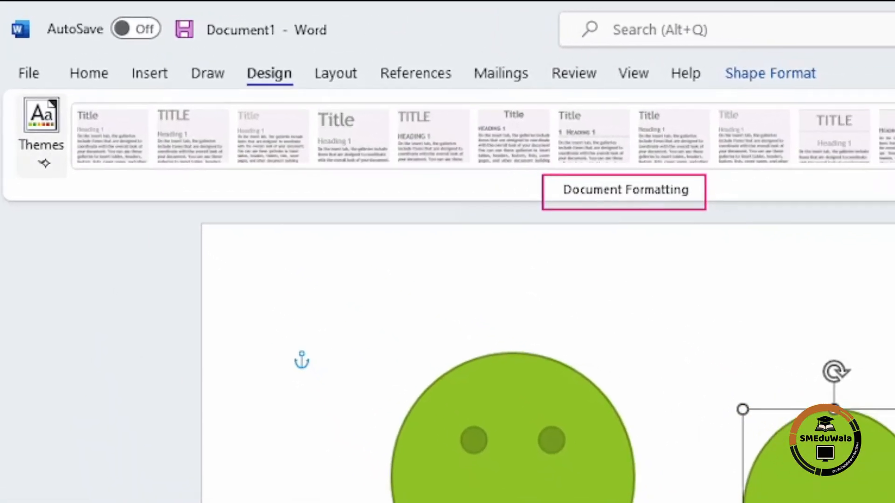
pyautogui.click(52, 135)
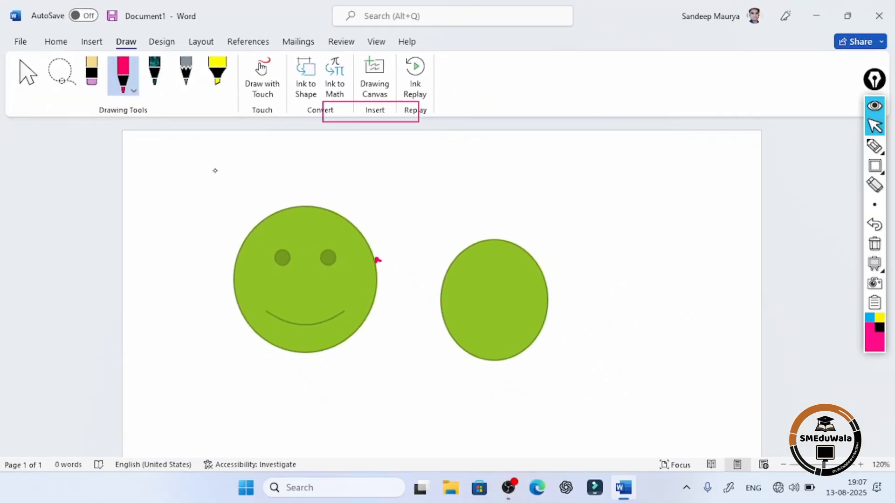
# Enter several short lines of sample text above the shapes, starting with "RWEejhaK/KAE WAT A", "YE" and "SDT".
pyautogui.hotkey('ctrl', 'a')
pyautogui.press('Left')
pyautogui.scroll(-5, 208, 238)
pyautogui.scroll(5, 222, 265)
pyautogui.scroll(5, 221, 266)
pyautogui.click(203, 193)
pyautogui.write('RWEejhaK')
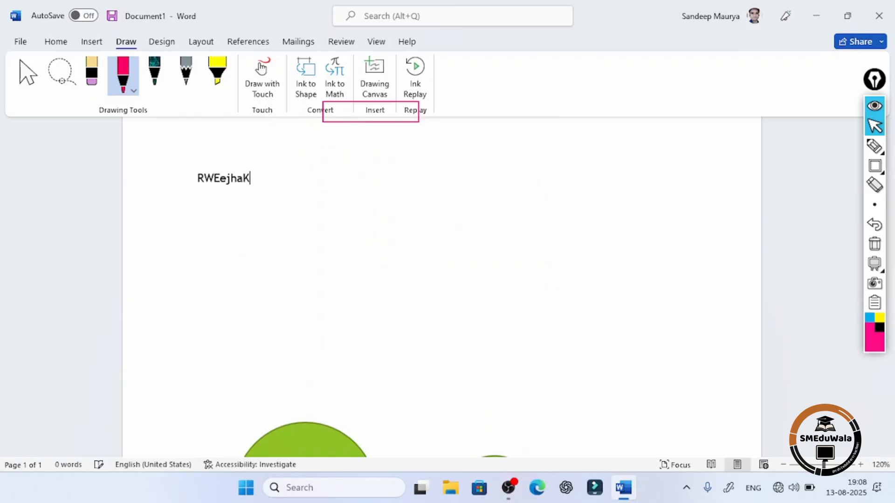
pyautogui.write('/KAE WAT A')
pyautogui.press('Return')
pyautogui.write('YE')
pyautogui.press('Return')
pyautogui.write('SDT')
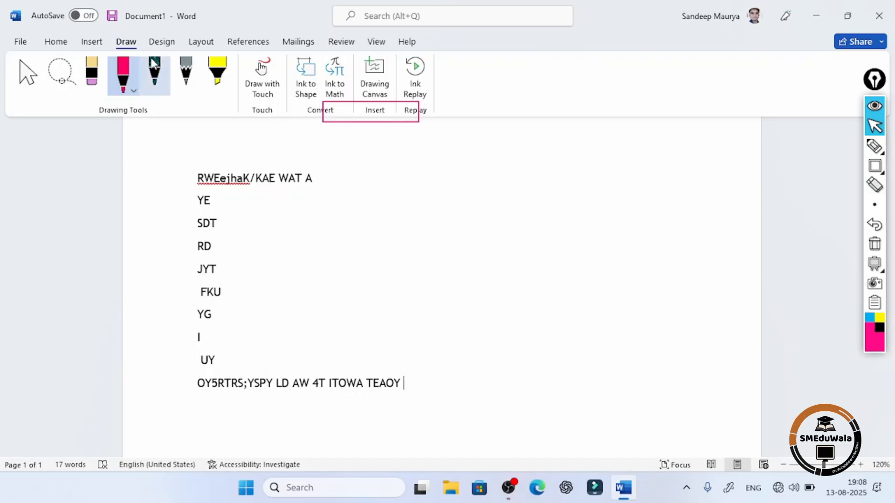
# Select the last line of text and look through the built-in document style sets without choosing one.
pyautogui.click(176, 42)
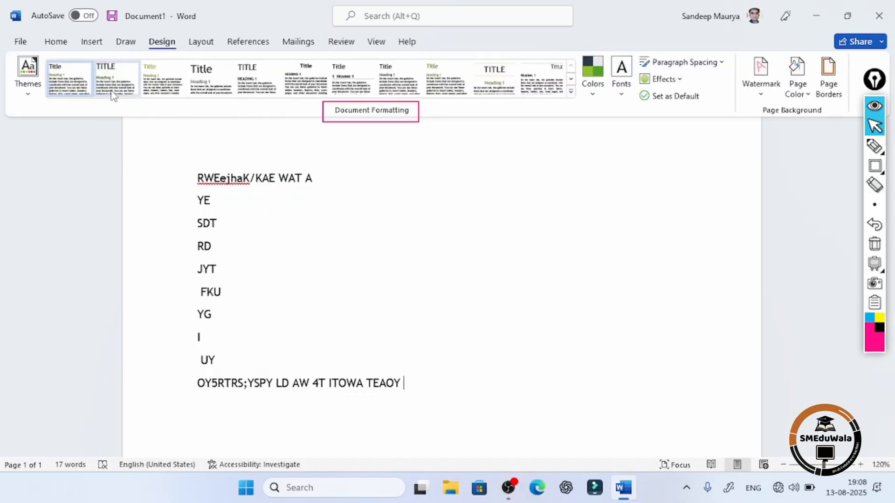
pyautogui.click(571, 95)
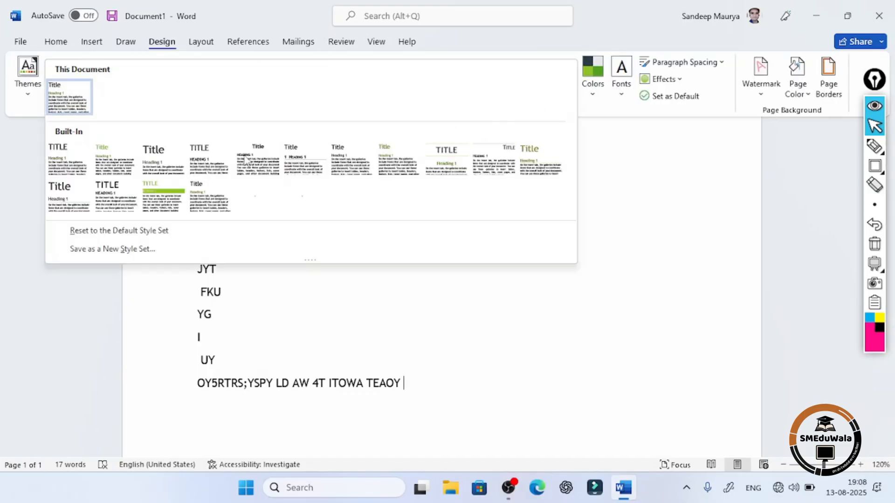
pyautogui.click(304, 415)
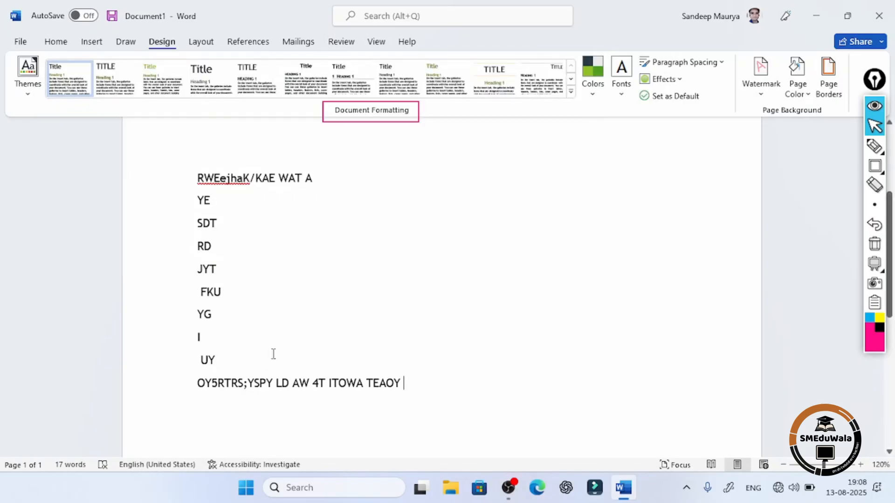
pyautogui.moveTo(426, 385); pyautogui.dragTo(187, 384)
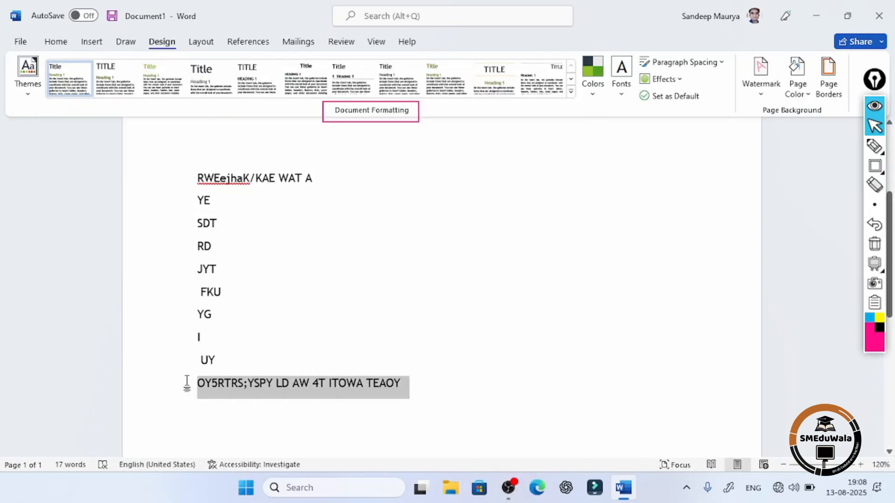
pyautogui.click(570, 93)
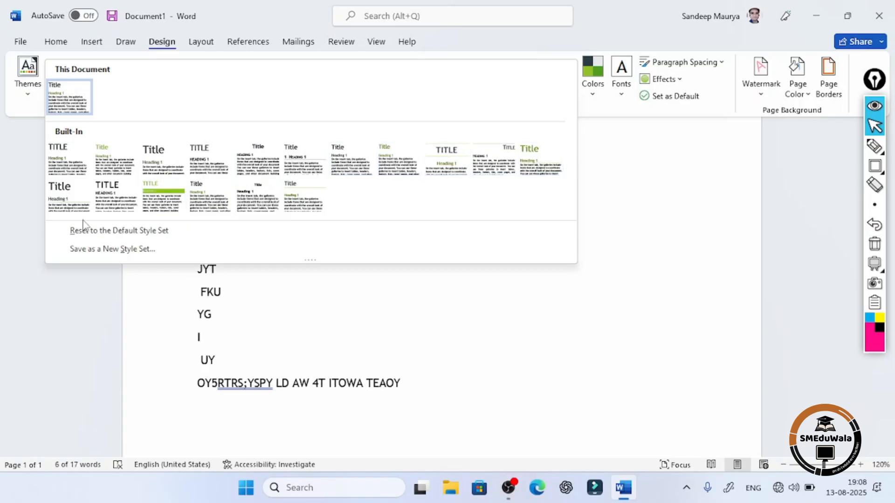
pyautogui.click(626, 189)
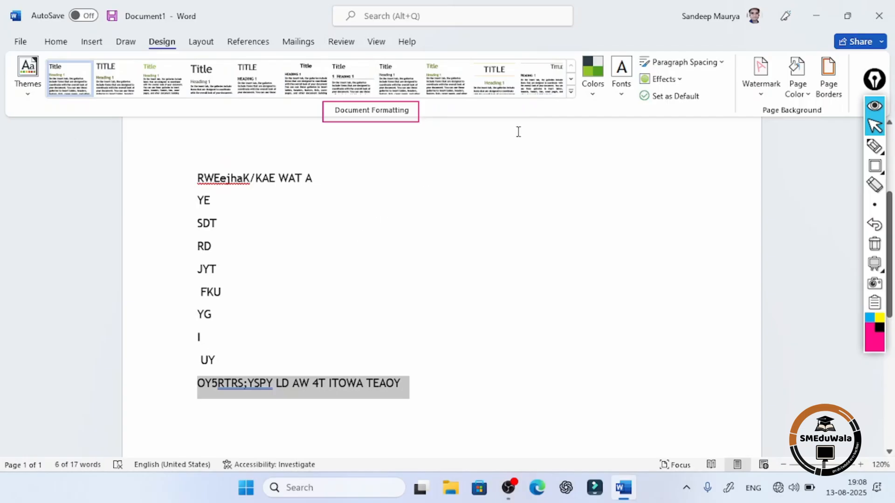
# Apply the Marquee theme colors and the Office 2007 - 2010 theme fonts to the document.
pyautogui.click(592, 92)
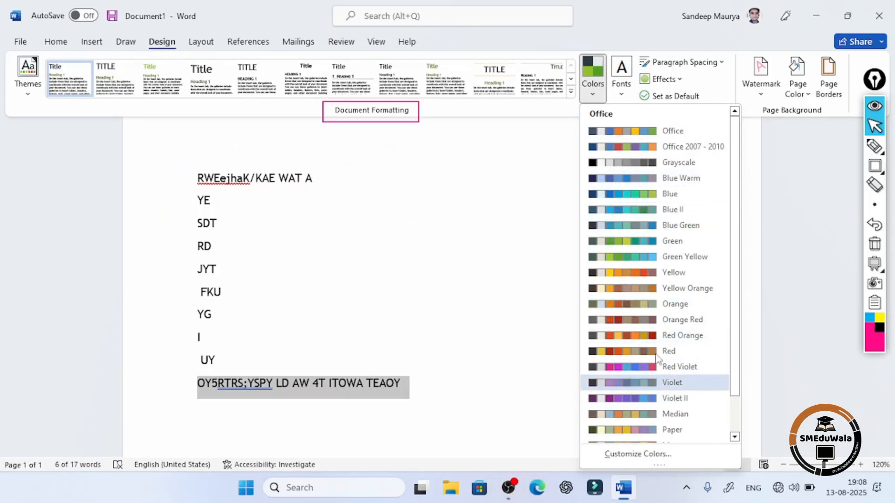
pyautogui.scroll(-1, 680, 247)
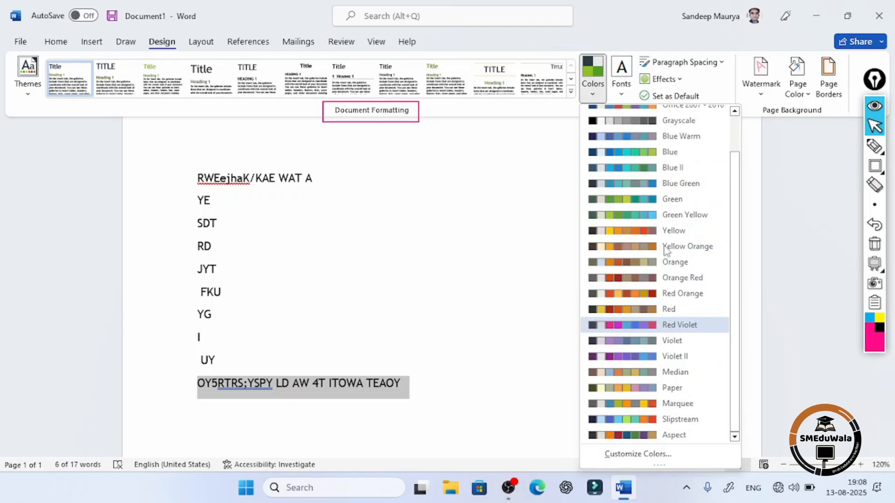
pyautogui.click(676, 404)
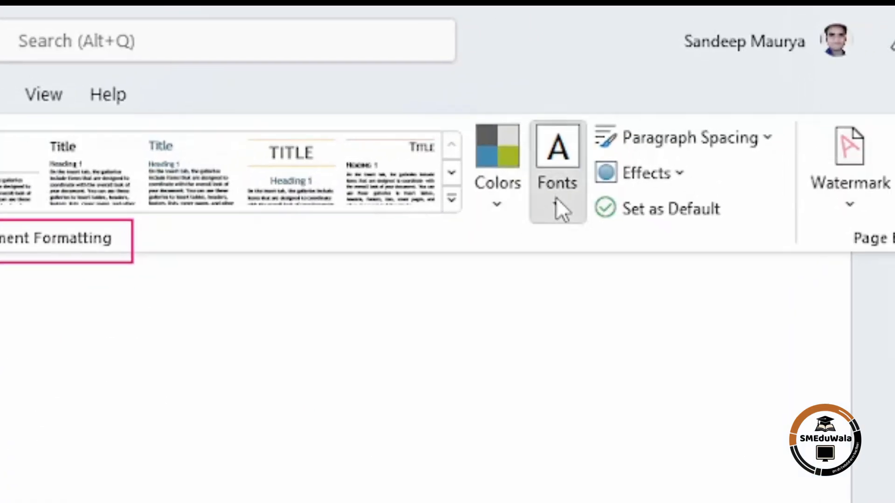
pyautogui.click(556, 198)
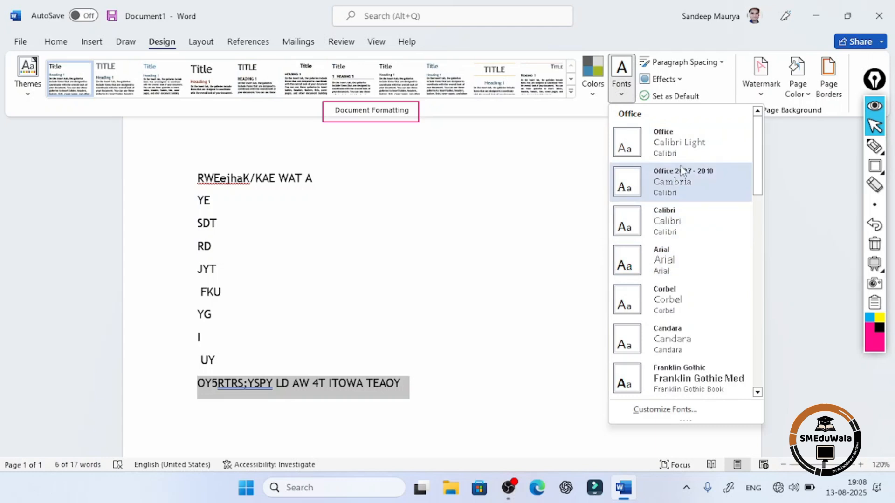
pyautogui.click(700, 198)
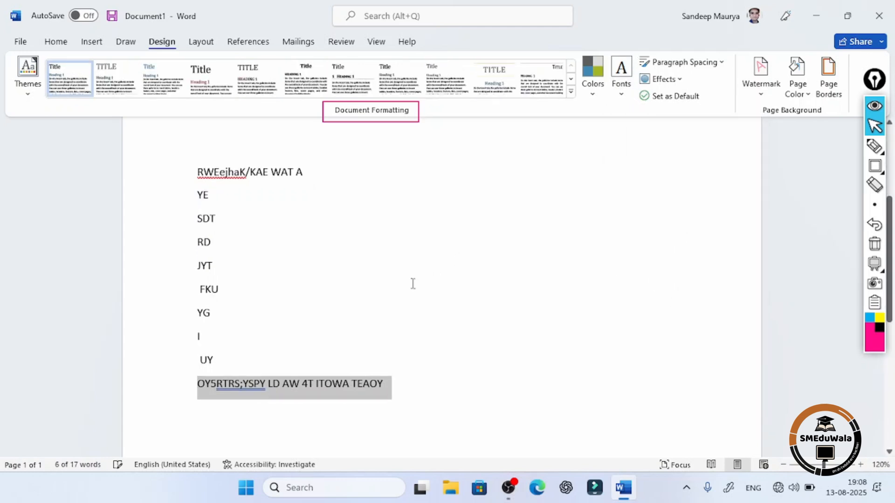
# Preview the Compact paragraph spacing and draw a freehand pink ink stroke down and across the text lines.
pyautogui.click(711, 87)
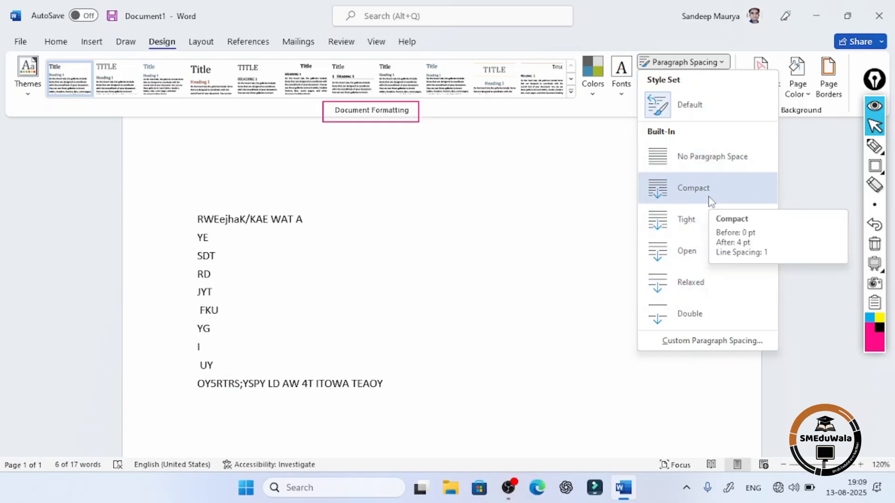
pyautogui.click(693, 188)
pyautogui.moveTo(176, 127)
pyautogui.mouseDown()
pyautogui.moveTo(171, 294)
pyautogui.moveTo(328, 353)
pyautogui.moveTo(366, 326)
pyautogui.mouseUp()
# Look through the available theme colors, theme fonts, paragraph spacing presets and theme effects.
pyautogui.click(597, 95)
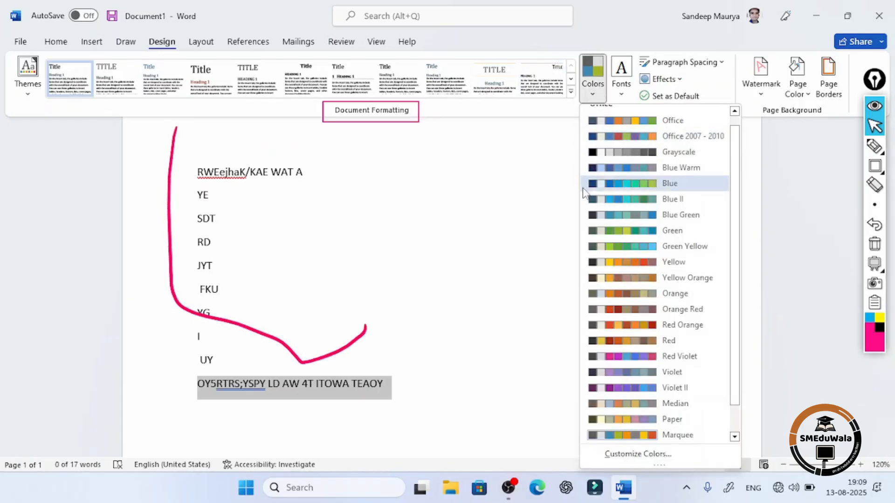
pyautogui.click(622, 98)
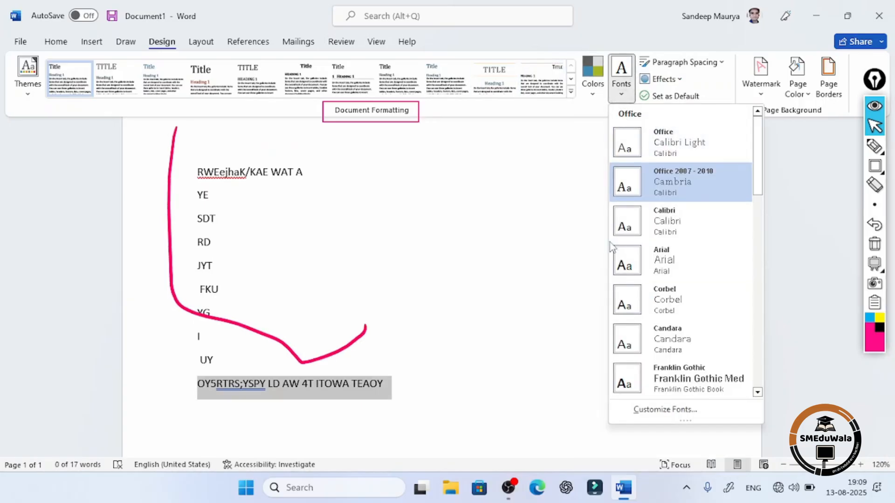
pyautogui.click(698, 67)
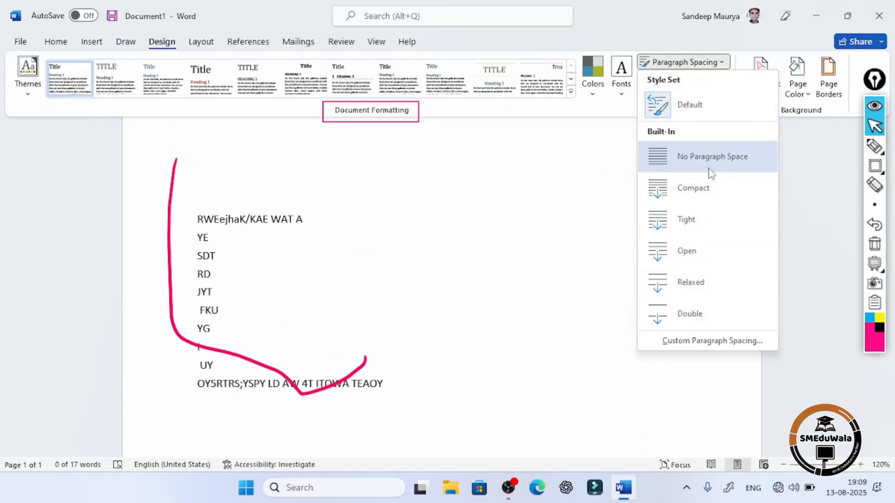
pyautogui.click(616, 105)
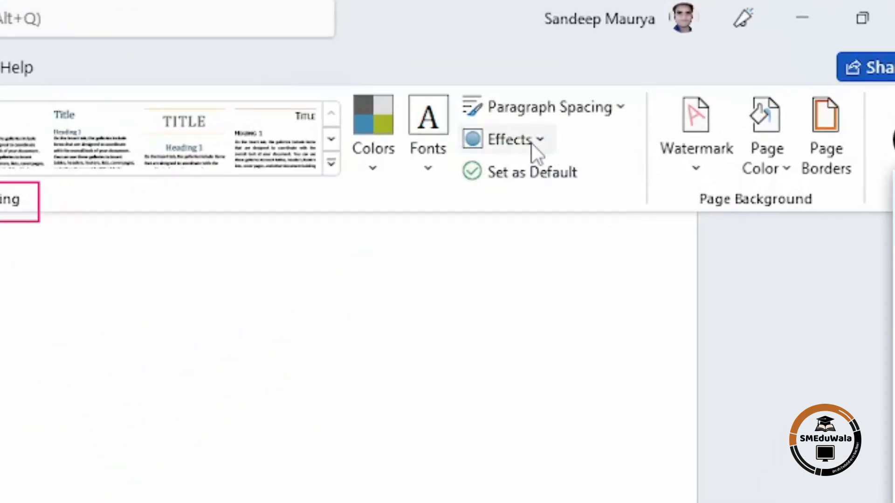
pyautogui.click(532, 144)
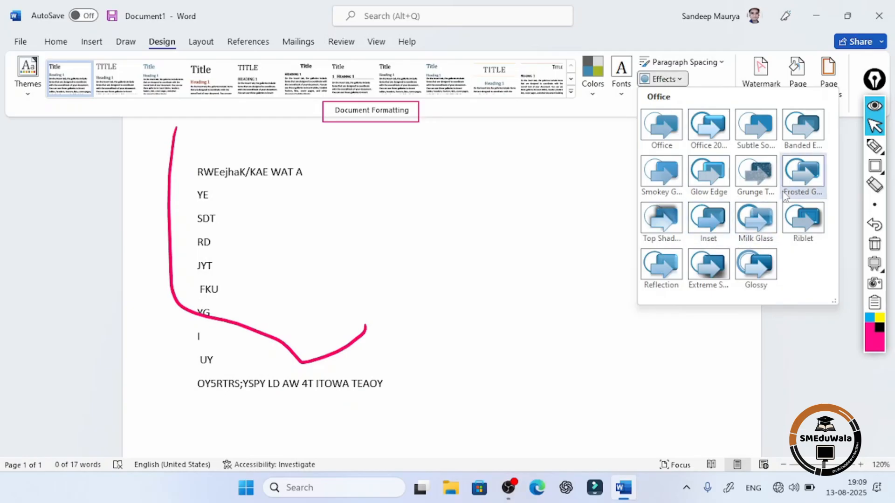
# Select the smiley face shape below the text and preview the theme effects on it.
pyautogui.click(754, 190)
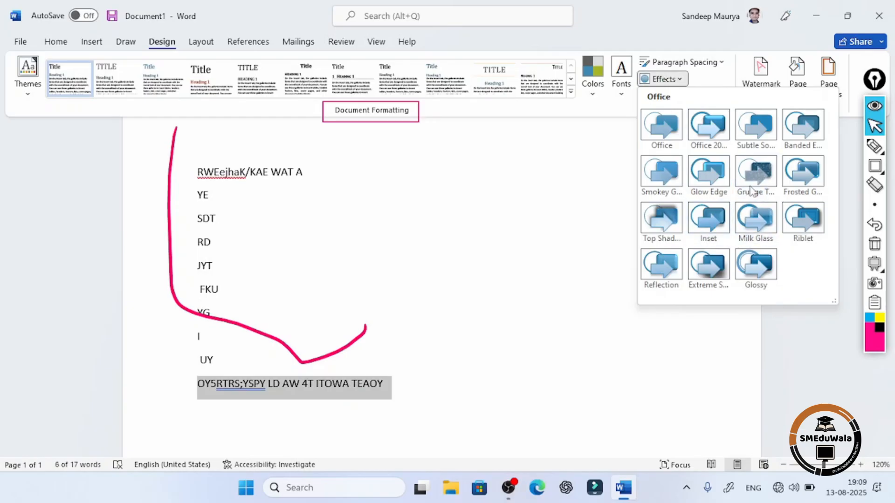
pyautogui.click(747, 50)
pyautogui.scroll(4, 473, 284)
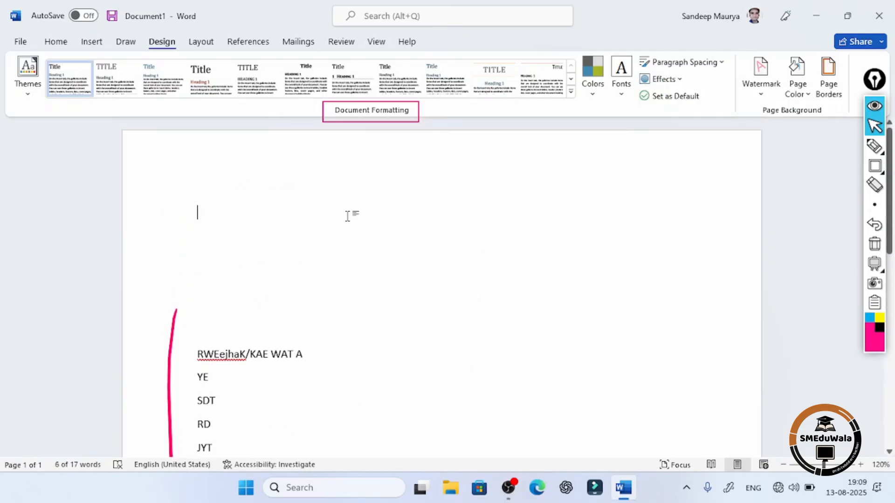
pyautogui.scroll(-10, 379, 254)
pyautogui.click(310, 336)
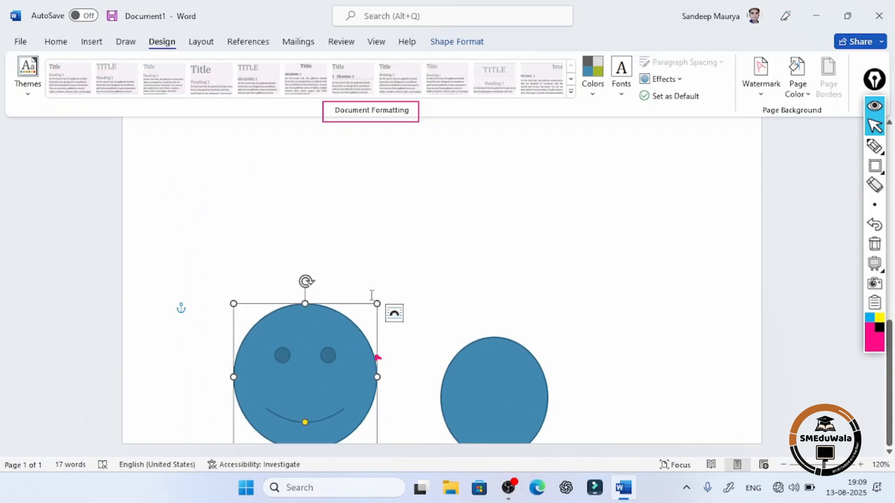
pyautogui.click(662, 79)
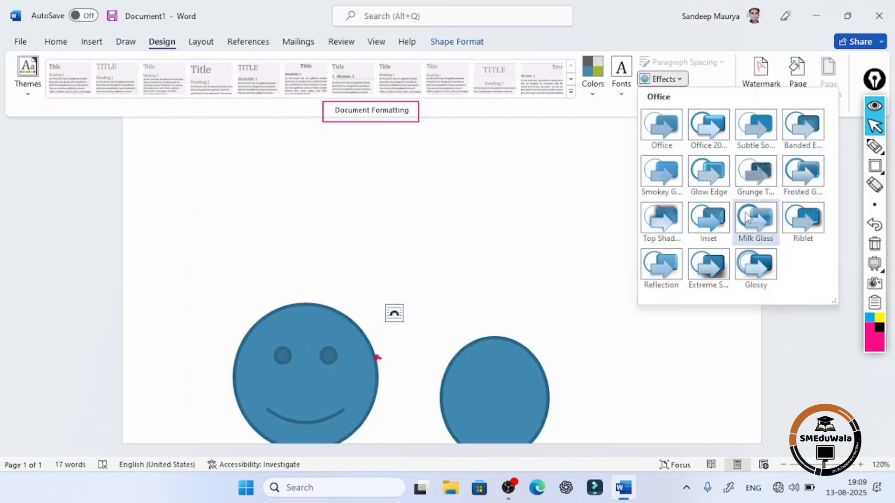
pyautogui.click(746, 180)
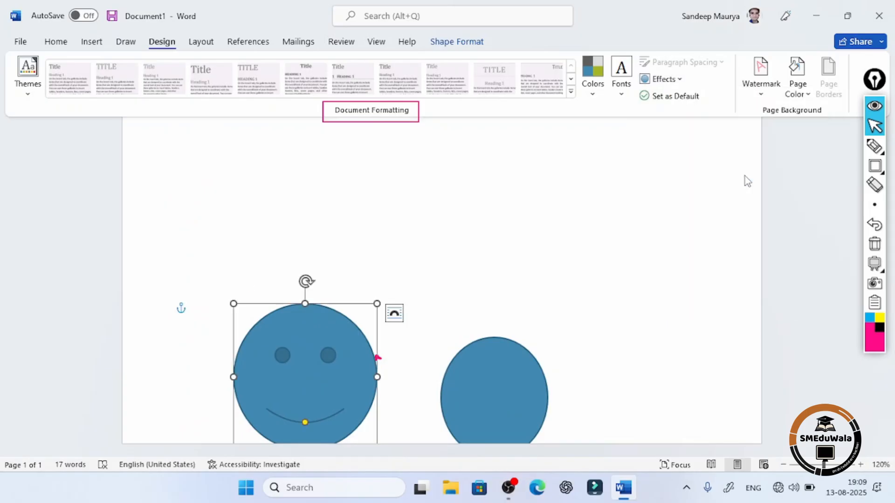
# Enlarge the smiley face shape from its upper-left corner and preview the theme effects on it again.
pyautogui.moveTo(233, 304); pyautogui.dragTo(140, 191)
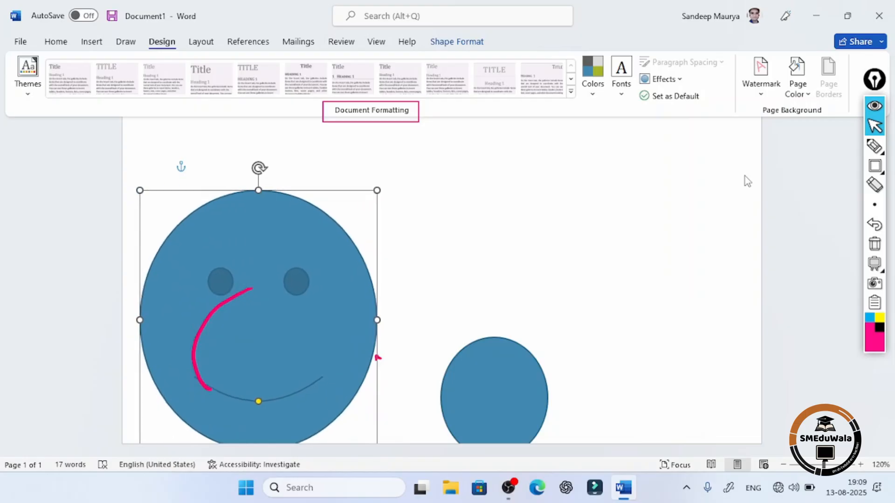
pyautogui.rightClick(259, 299)
pyautogui.click(662, 79)
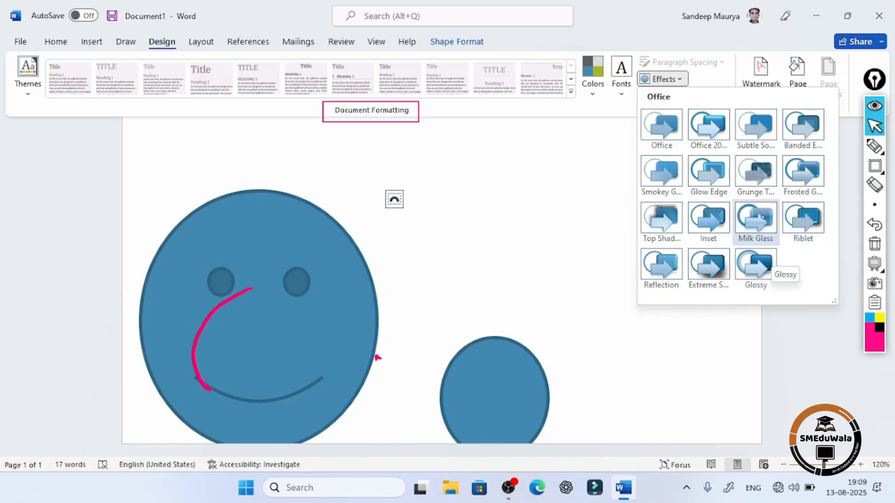
pyautogui.click(699, 195)
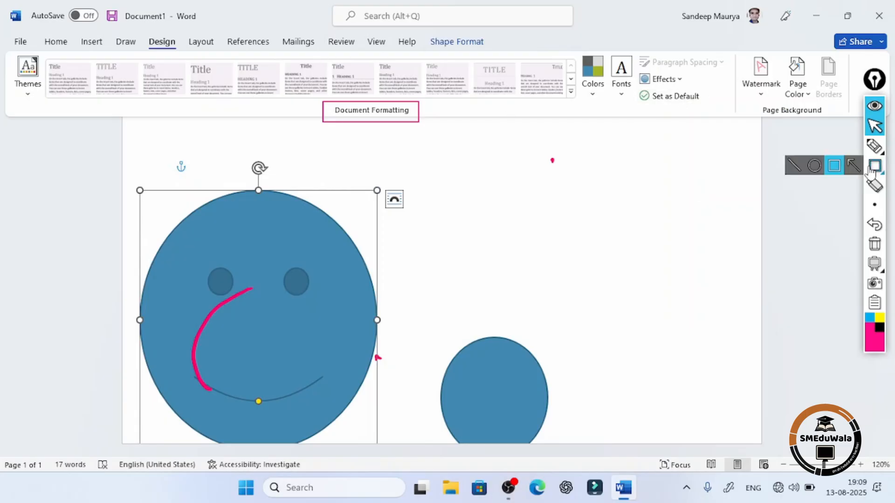
# Clear the pink box around the Document Formatting label, and temporarily frame the Page Background label with a pink rectangle.
pyautogui.click(871, 243)
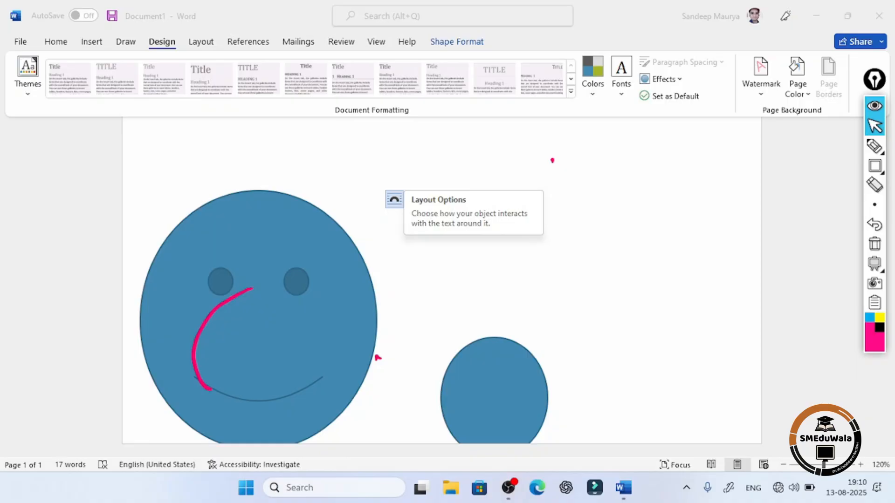
pyautogui.click(874, 165)
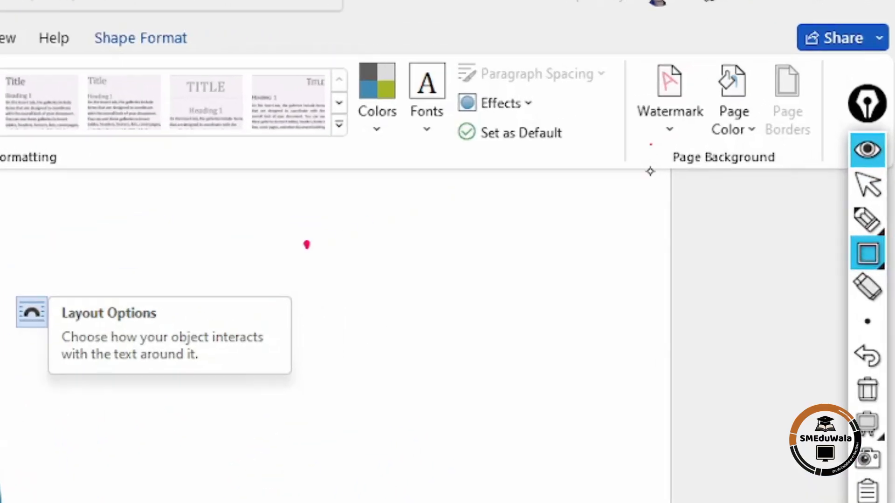
pyautogui.moveTo(651, 144)
pyautogui.mouseDown()
pyautogui.moveTo(770, 197)
pyautogui.moveTo(790, 195)
pyautogui.mouseUp()
pyautogui.moveTo(870, 208)
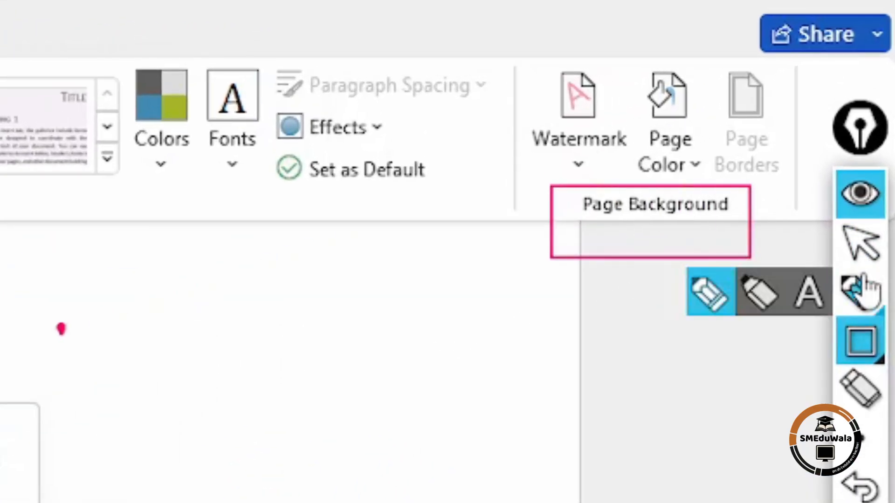
pyautogui.click(861, 244)
pyautogui.click(875, 244)
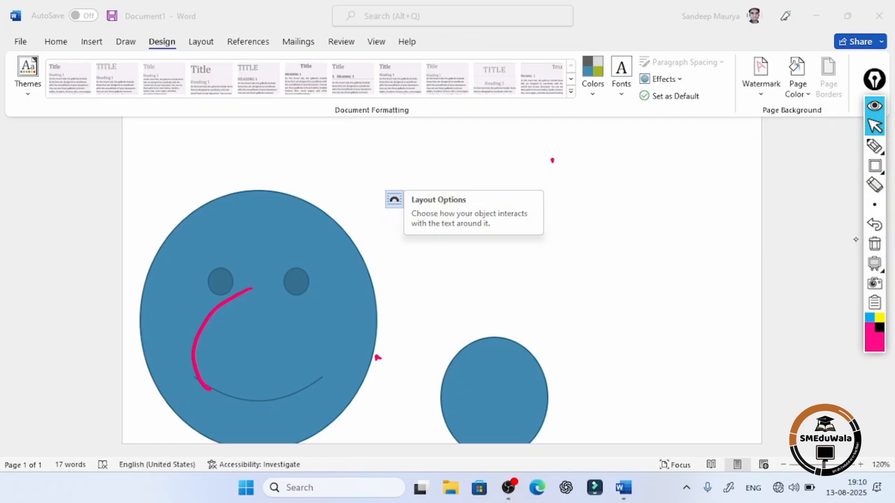
# Open the custom watermark settings for the document.
pyautogui.click(740, 123)
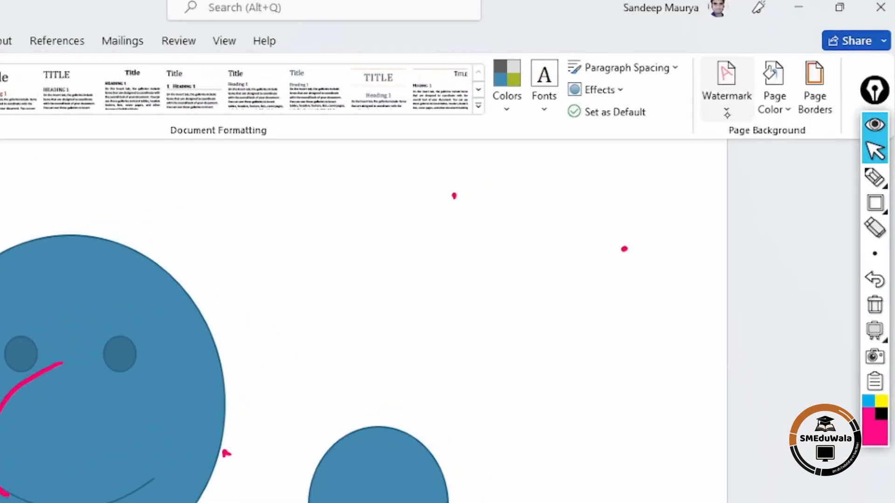
pyautogui.click(609, 173)
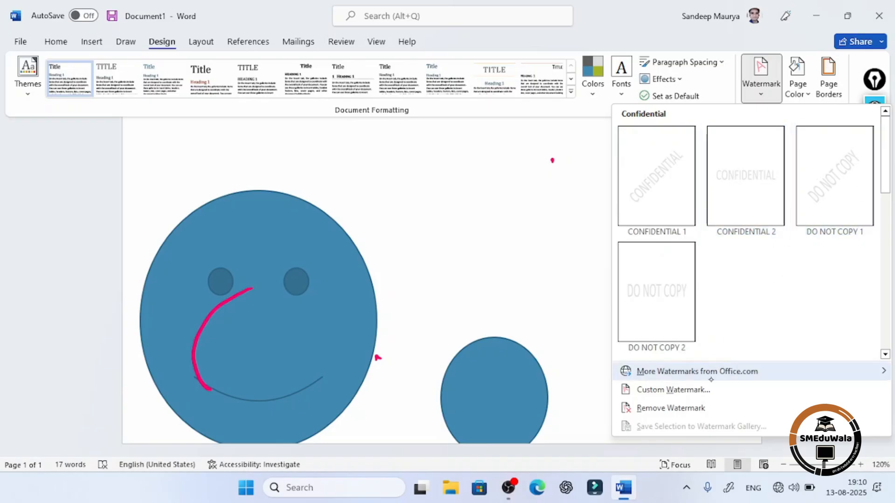
pyautogui.click(690, 390)
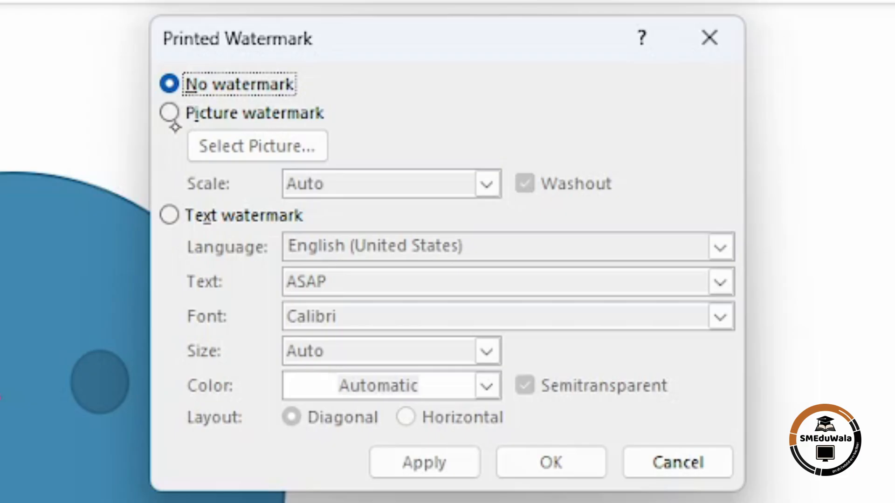
# Try to use the SM Reelwala Logo file from the computer's Pictures folder as a picture watermark.
pyautogui.click(169, 112)
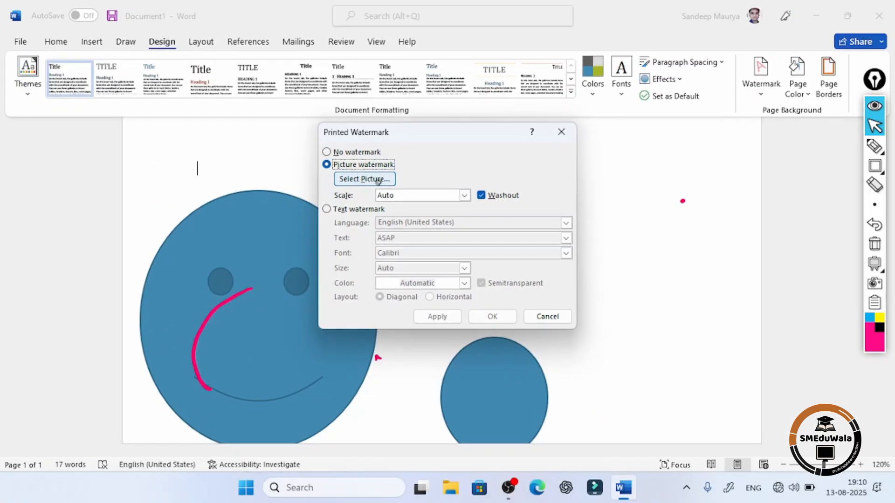
pyautogui.click(258, 147)
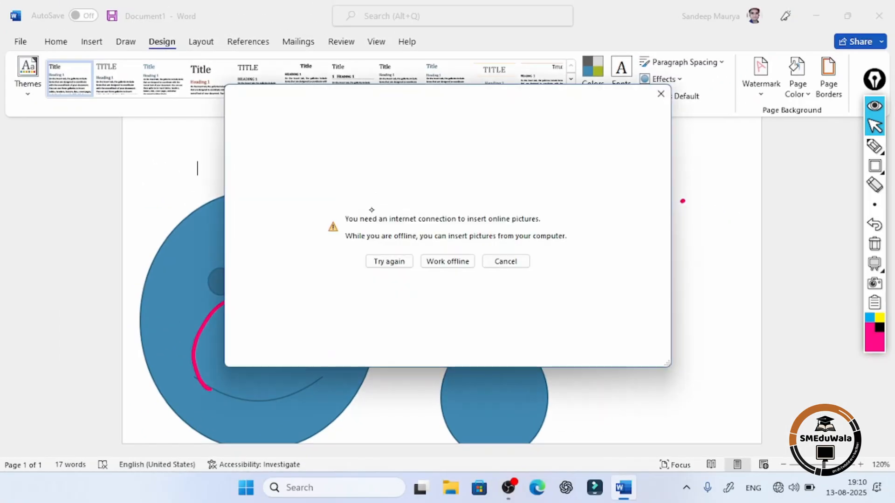
pyautogui.click(447, 261)
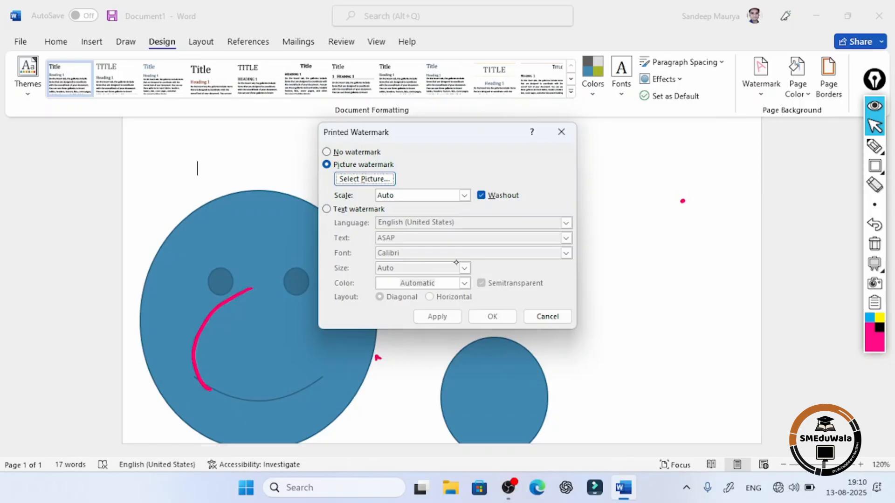
pyautogui.click(365, 179)
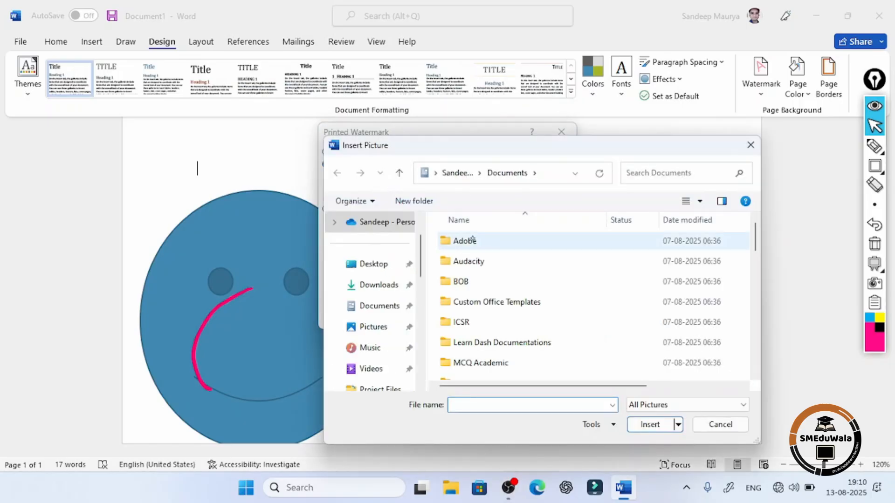
pyautogui.click(387, 328)
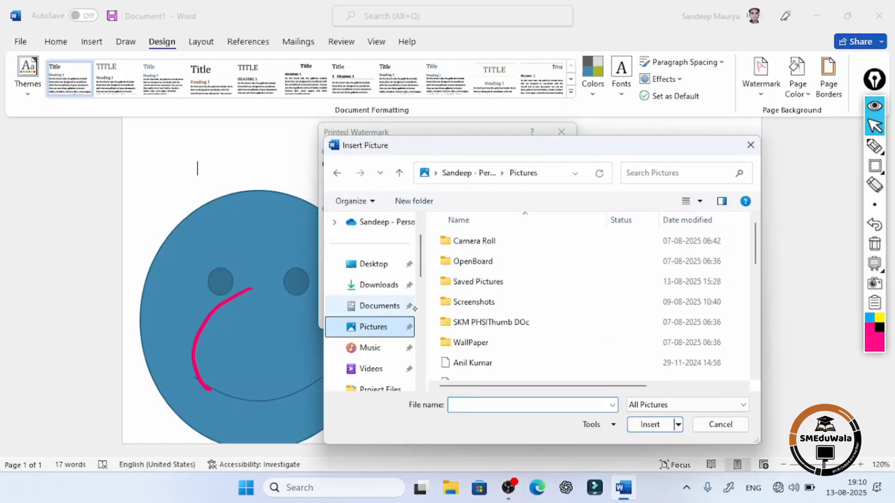
pyautogui.scroll(-5, 487, 299)
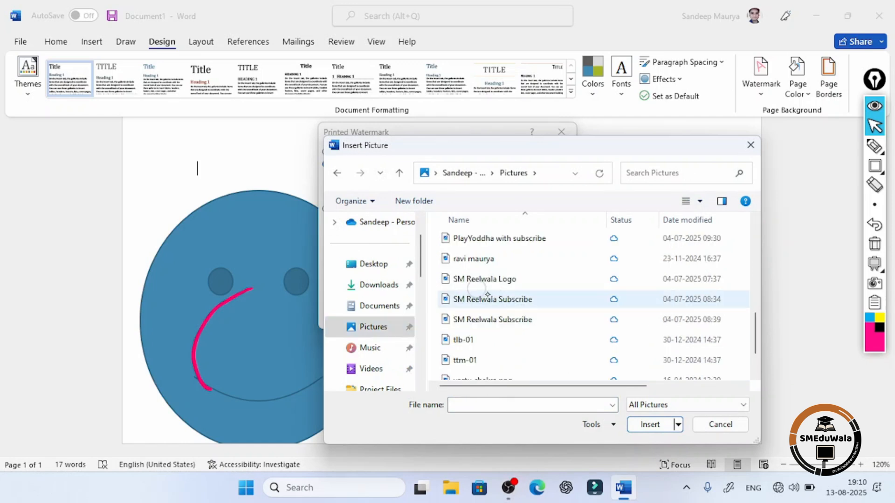
pyautogui.click(482, 280)
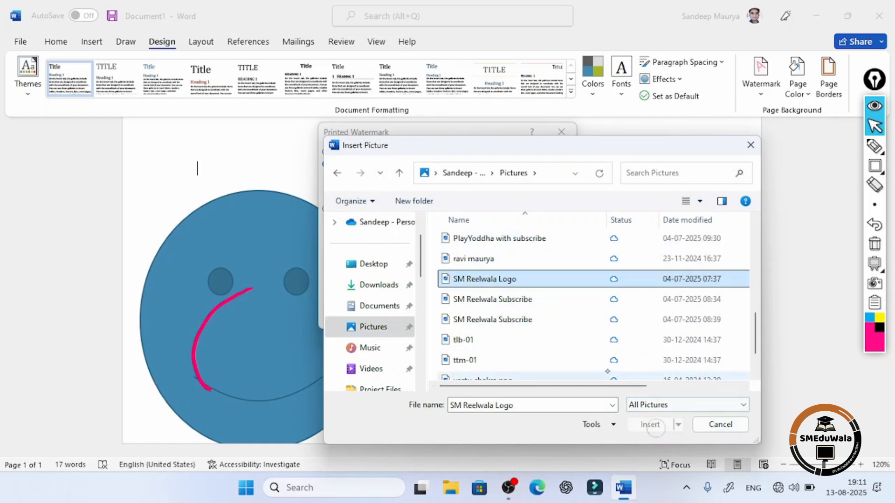
pyautogui.doubleClick(594, 281)
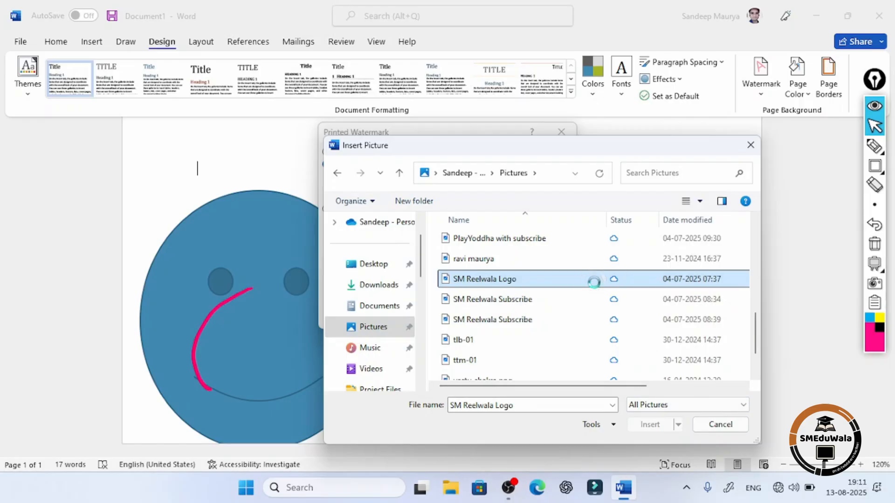
pyautogui.rightClick(594, 282)
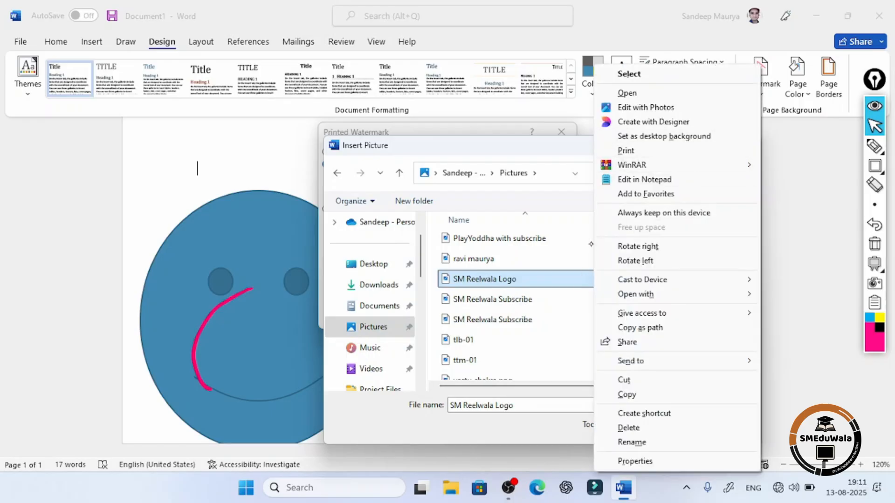
pyautogui.click(578, 257)
pyautogui.click(751, 145)
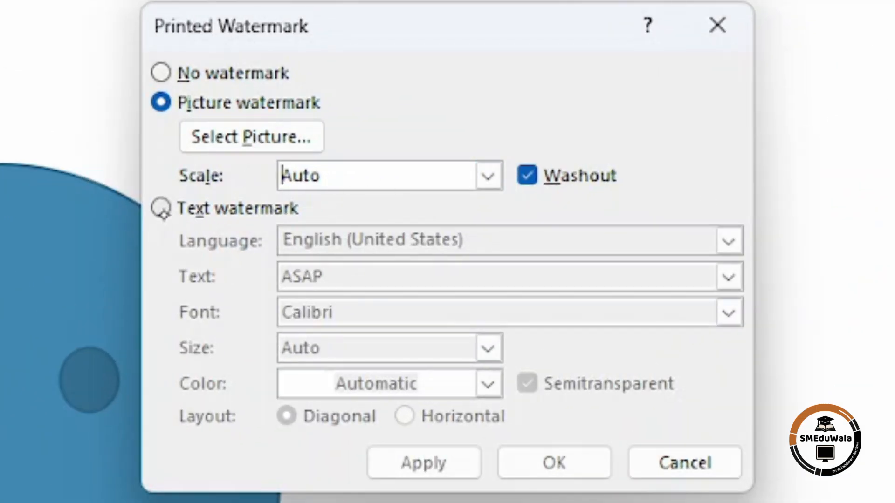
# Apply a text watermark reading "eDUWALA" to the document and inspect it on the page.
pyautogui.click(161, 208)
pyautogui.click(353, 279)
pyautogui.write('. .')
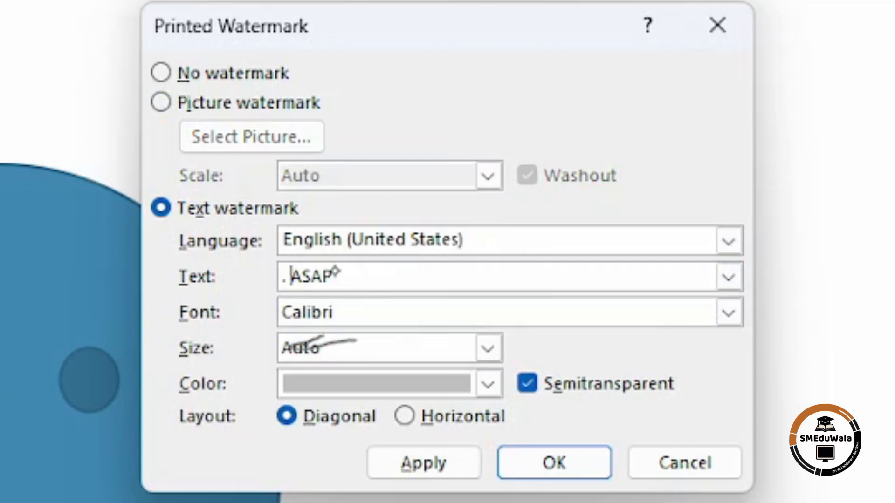
pyautogui.hotkey('ctrl', 'a')
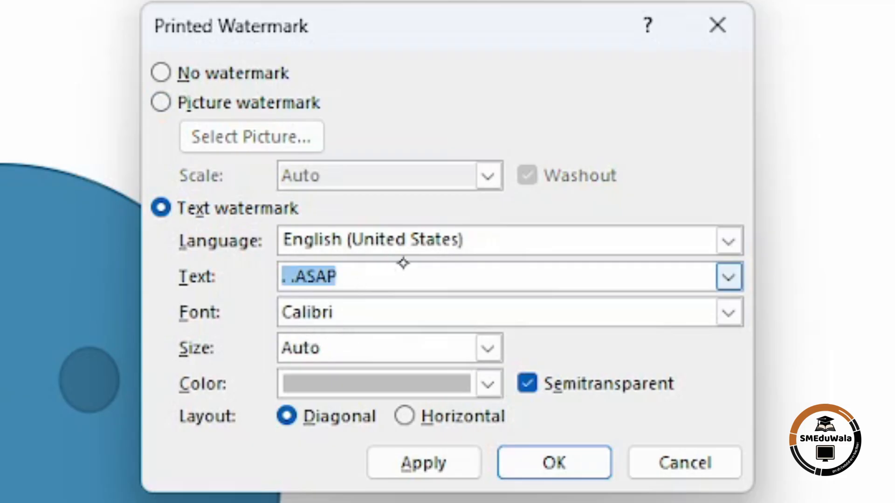
pyautogui.write('eDUWALA')
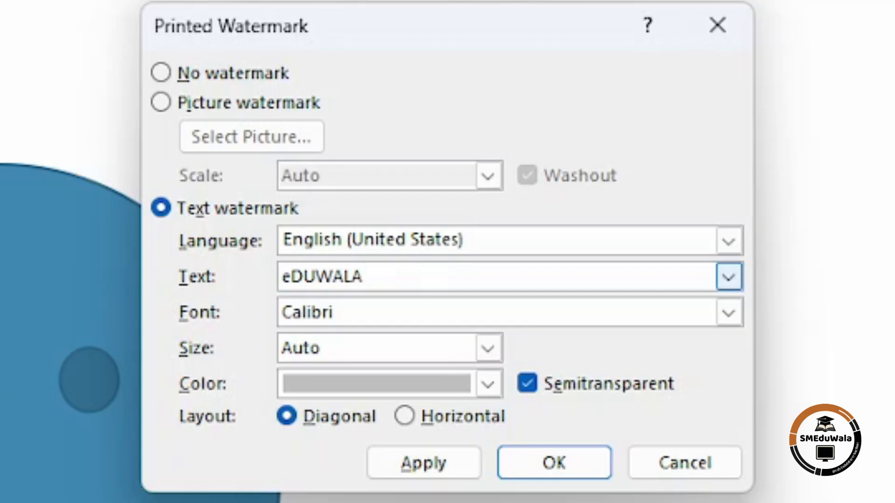
pyautogui.click(478, 467)
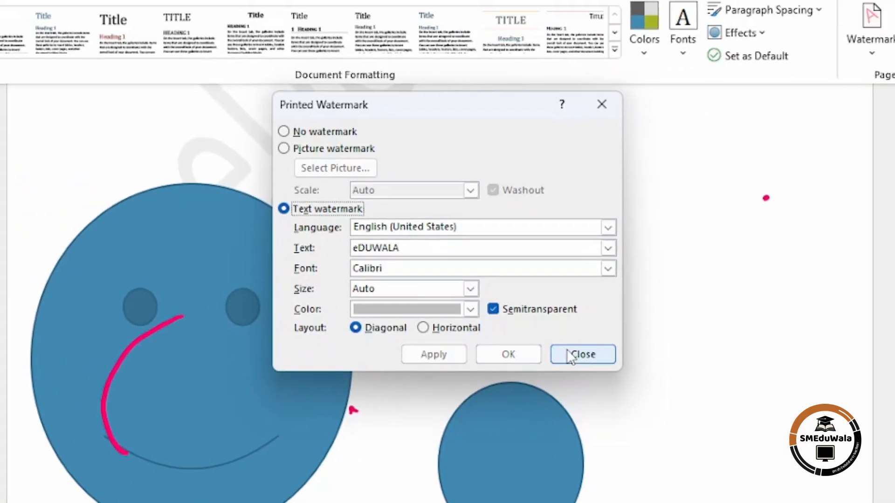
pyautogui.click(673, 451)
pyautogui.moveTo(334, 326); pyautogui.dragTo(368, 500)
pyautogui.scroll(4, 412, 363)
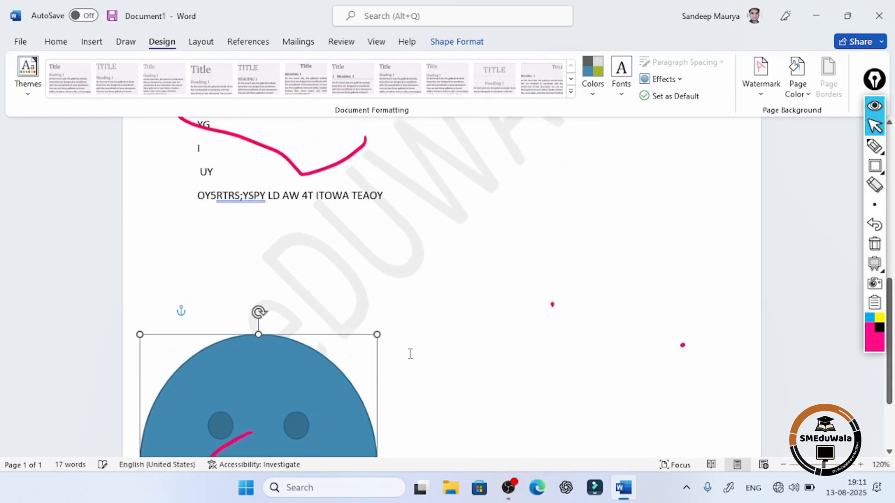
pyautogui.scroll(4, 410, 354)
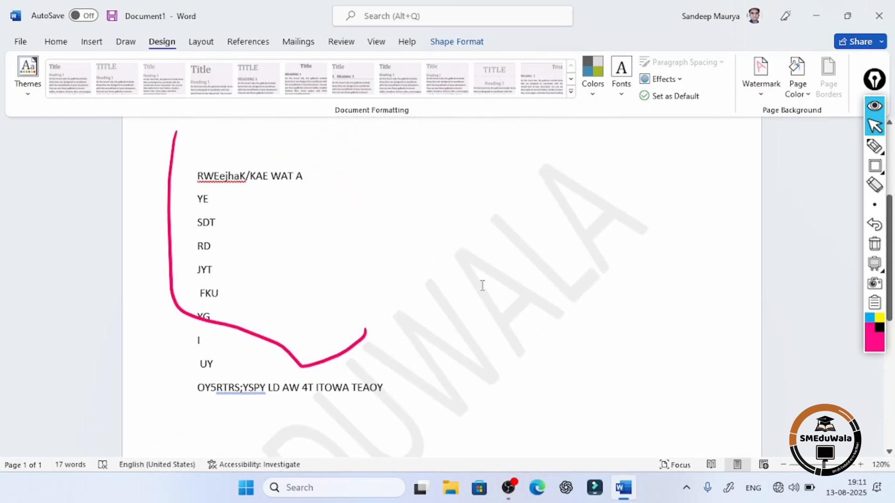
# Look through the available page background colors without choosing one.
pyautogui.click(483, 285)
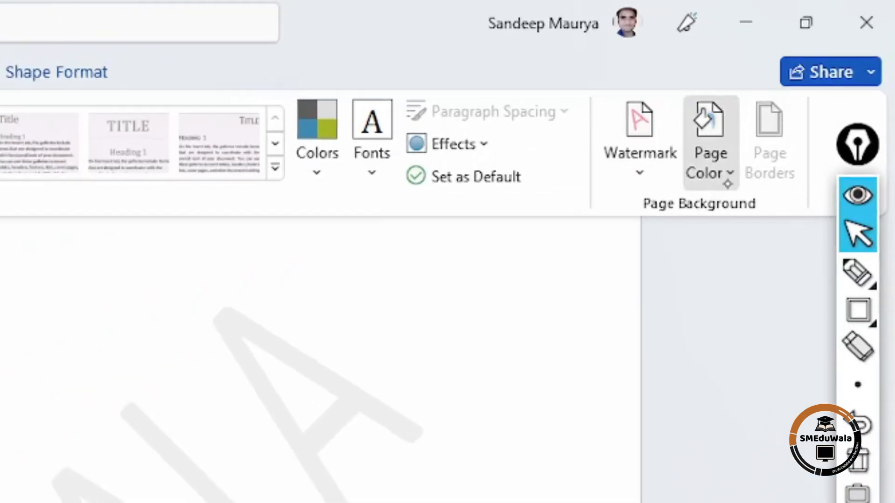
pyautogui.click(800, 93)
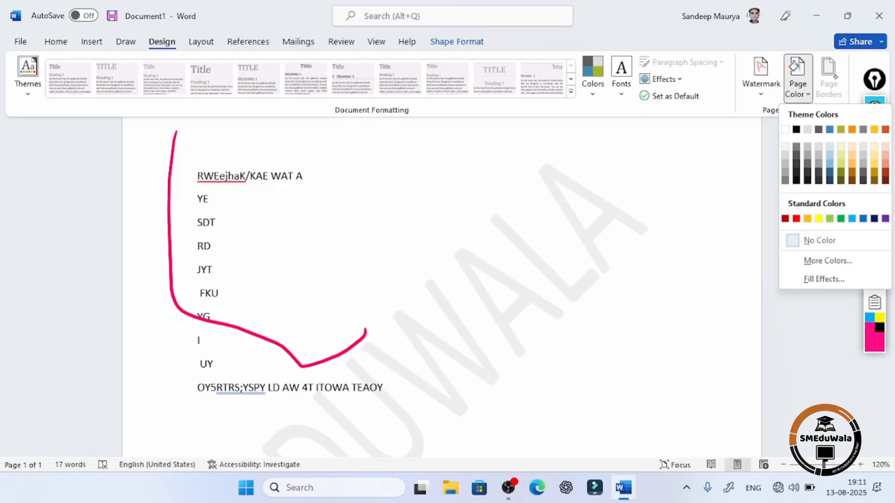
pyautogui.click(836, 77)
pyautogui.click(679, 232)
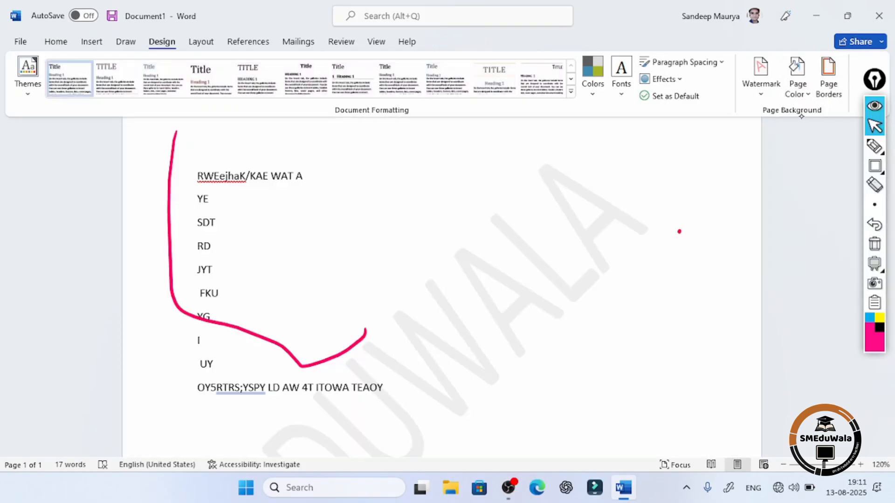
pyautogui.click(875, 129)
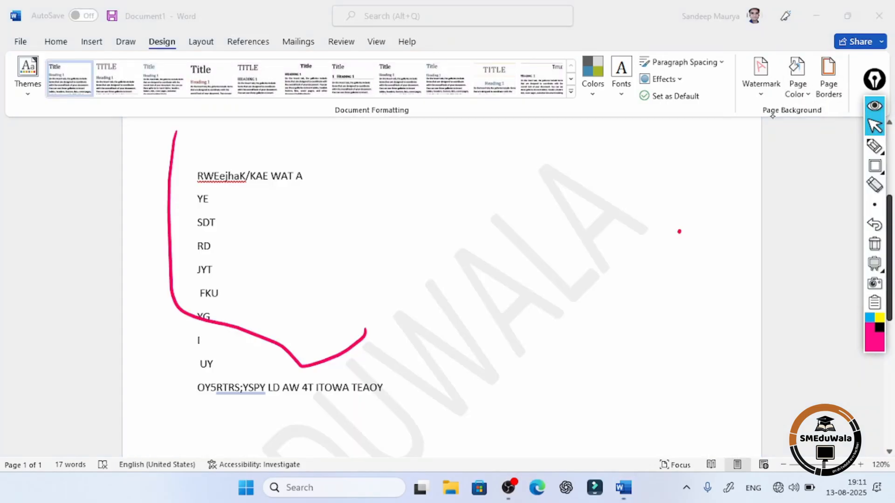
# Open the page border settings and outline the Box, Shadow, 3-D and Custom options with rectangles before erasing the marks.
pyautogui.click(829, 79)
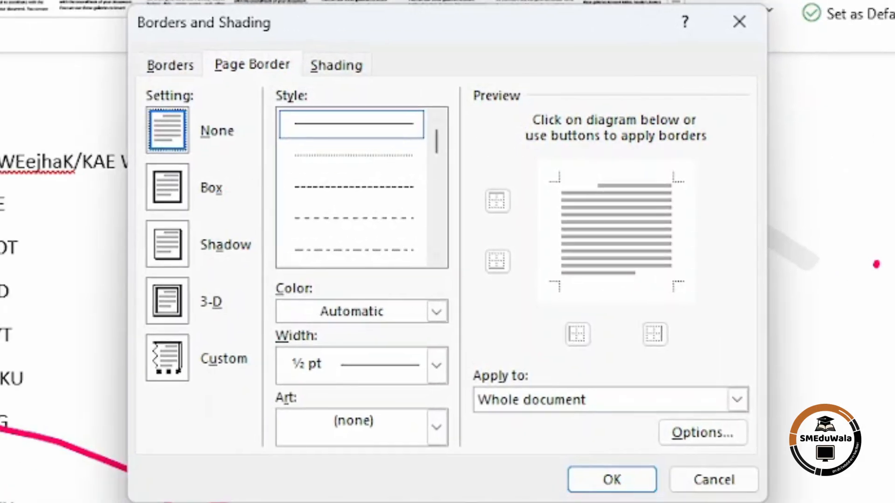
pyautogui.click(894, 205)
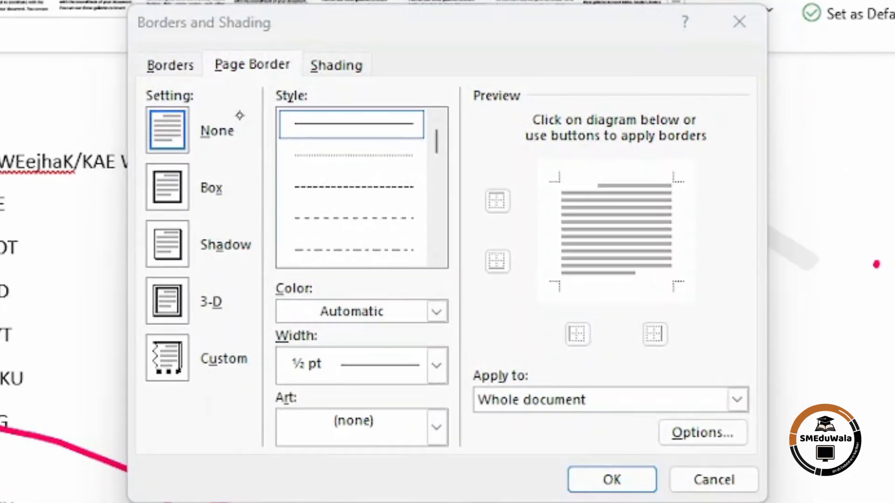
pyautogui.moveTo(136, 161)
pyautogui.mouseDown()
pyautogui.moveTo(144, 229)
pyautogui.moveTo(228, 221)
pyautogui.mouseUp()
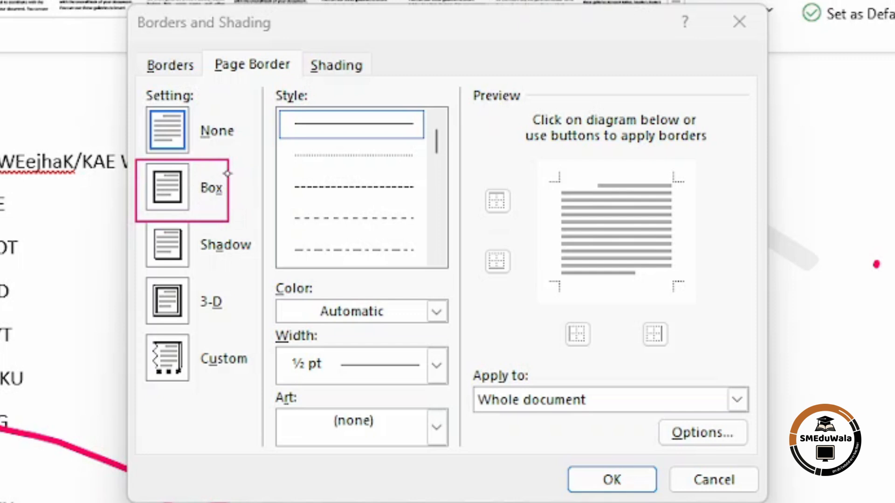
pyautogui.moveTo(145, 240)
pyautogui.mouseDown()
pyautogui.moveTo(195, 280)
pyautogui.moveTo(216, 219)
pyautogui.moveTo(206, 217)
pyautogui.mouseUp()
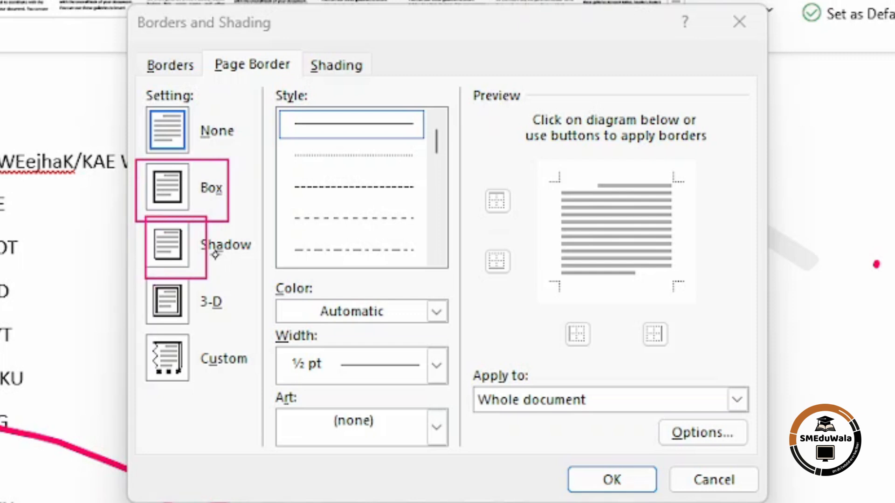
pyautogui.moveTo(141, 281)
pyautogui.mouseDown()
pyautogui.moveTo(178, 337)
pyautogui.moveTo(142, 280)
pyautogui.mouseUp()
pyautogui.moveTo(199, 336)
pyautogui.mouseDown()
pyautogui.moveTo(168, 404)
pyautogui.moveTo(134, 396)
pyautogui.moveTo(136, 335)
pyautogui.mouseUp()
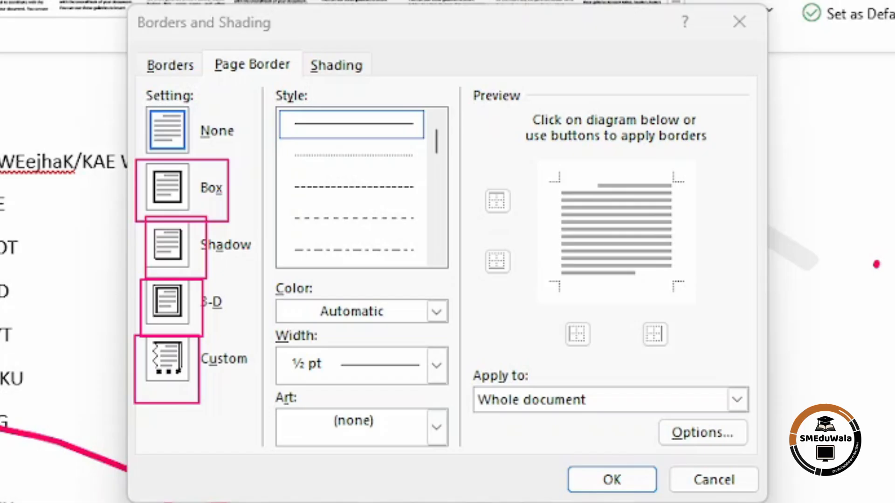
pyautogui.press('e')
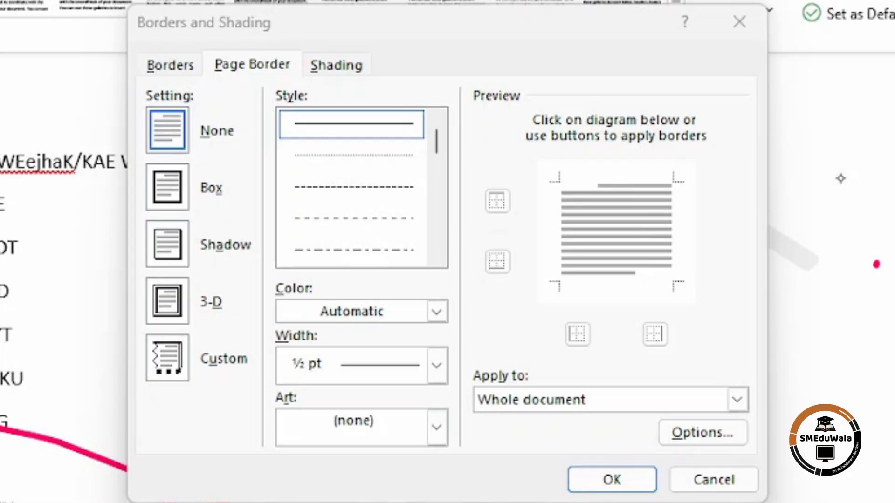
# Apply a Box page border to the whole document and mark the border line on the page.
pyautogui.click(167, 186)
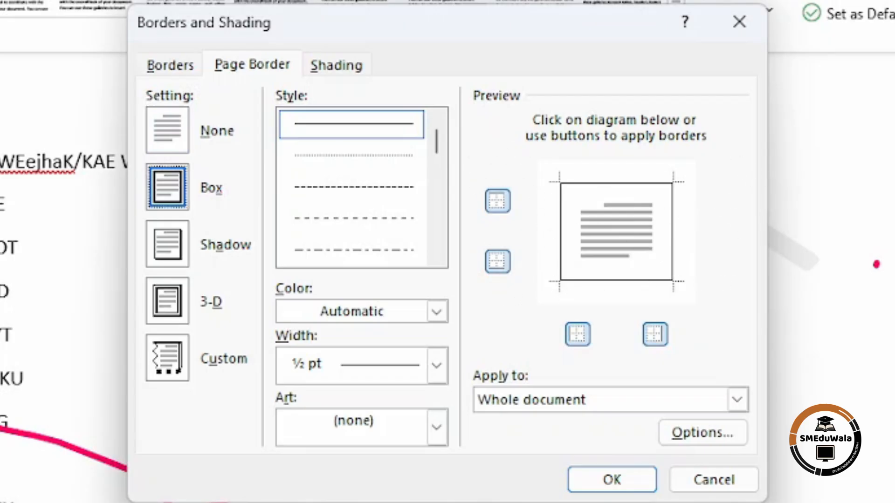
pyautogui.moveTo(695, 165)
pyautogui.mouseDown()
pyautogui.moveTo(699, 272)
pyautogui.moveTo(553, 316)
pyautogui.moveTo(523, 314)
pyautogui.moveTo(528, 304)
pyautogui.mouseUp()
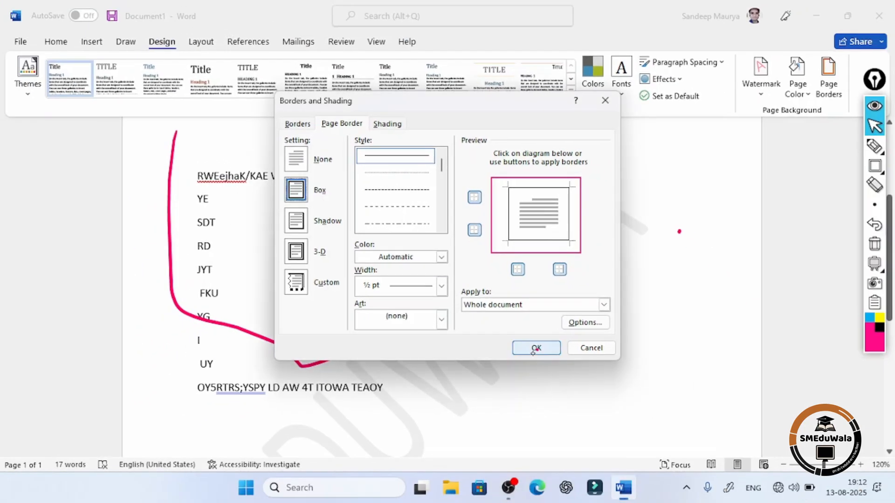
pyautogui.click(565, 398)
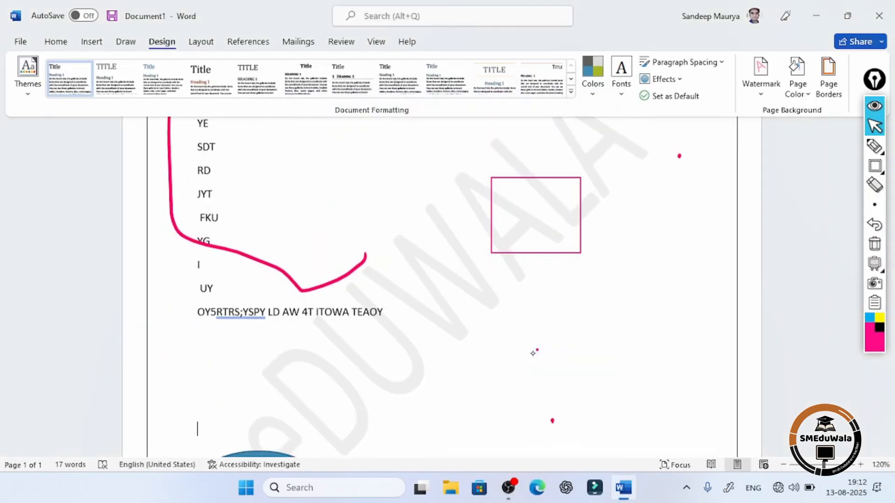
pyautogui.moveTo(745, 191); pyautogui.dragTo(773, 169)
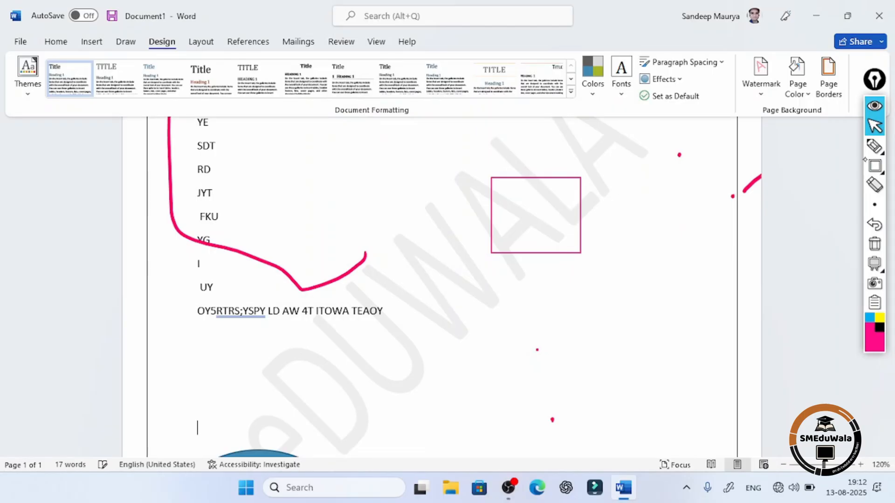
# Change the whole document's page border to the Shadow setting and mark its lower edges on the page.
pyautogui.click(828, 79)
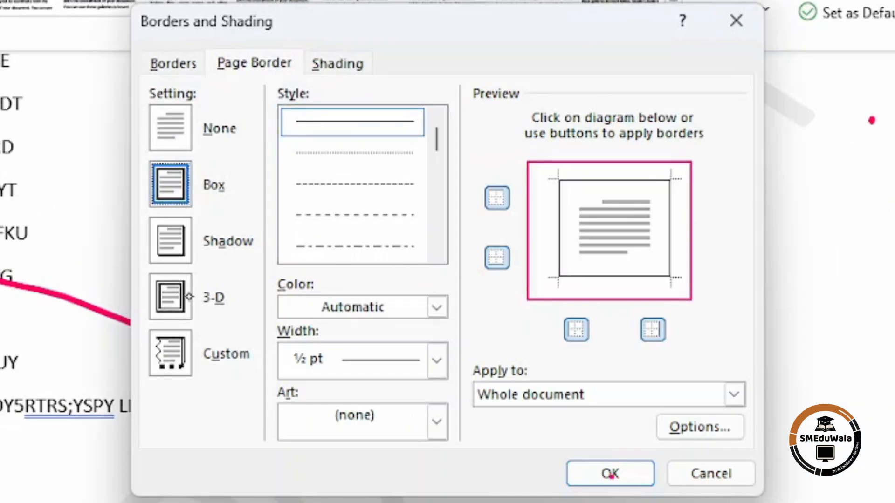
pyautogui.click(171, 253)
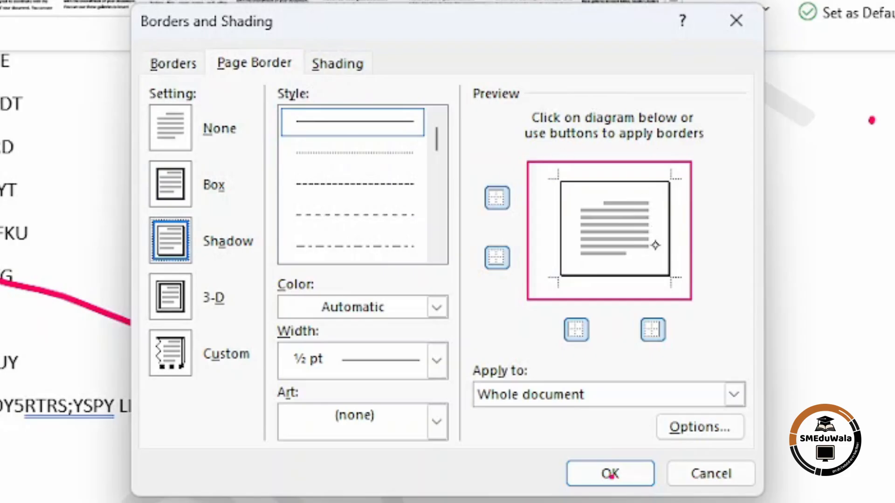
pyautogui.click(613, 474)
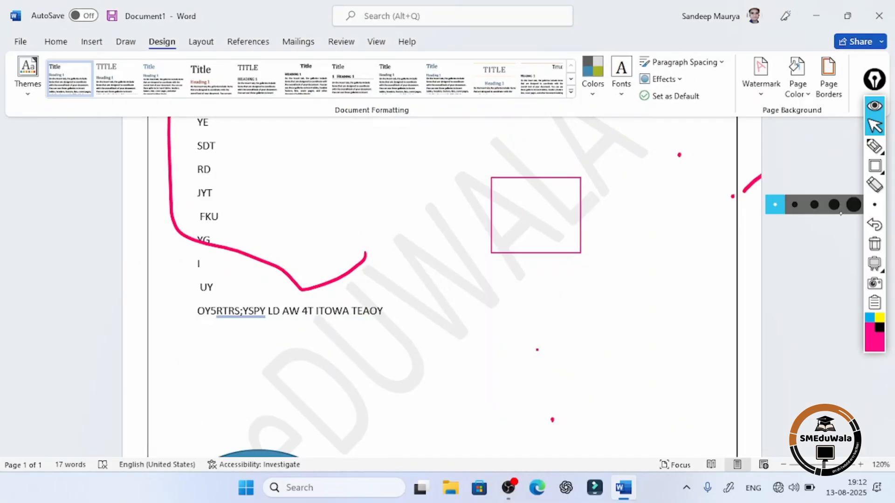
pyautogui.scroll(-6, 769, 280)
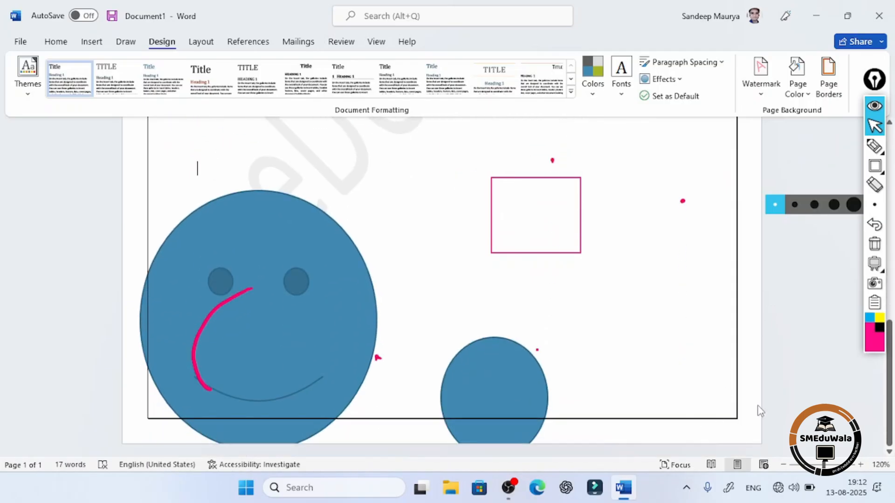
pyautogui.moveTo(728, 281)
pyautogui.mouseDown()
pyautogui.moveTo(732, 326)
pyautogui.moveTo(761, 326)
pyautogui.mouseUp()
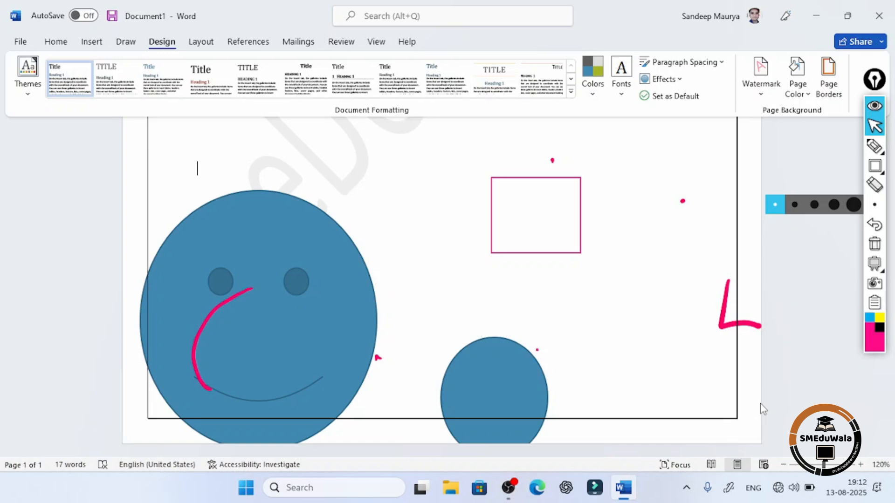
pyautogui.moveTo(125, 386); pyautogui.dragTo(166, 377)
# Apply a 3-D page border with a 3 pt double-line style to the whole document.
pyautogui.click(829, 74)
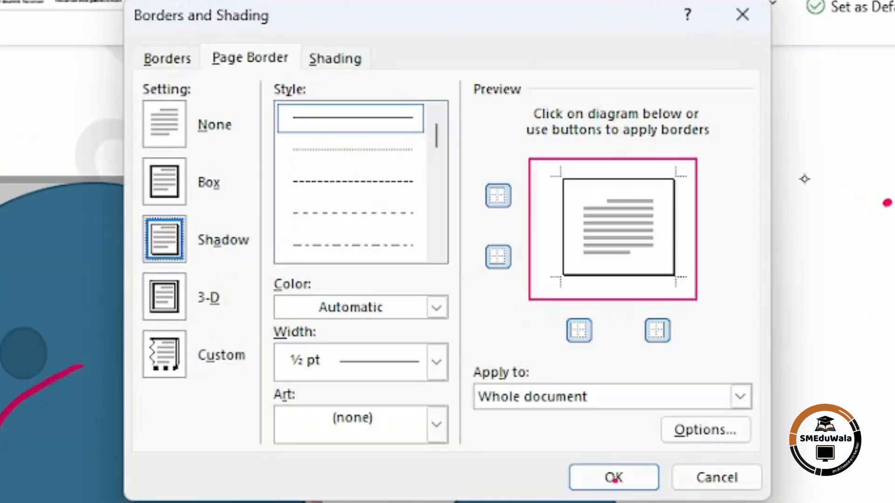
pyautogui.click(168, 298)
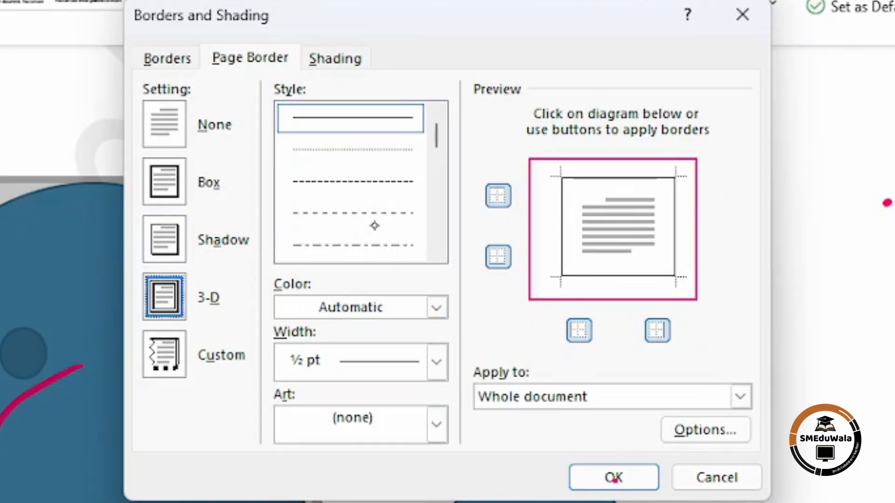
pyautogui.scroll(-10, 368, 205)
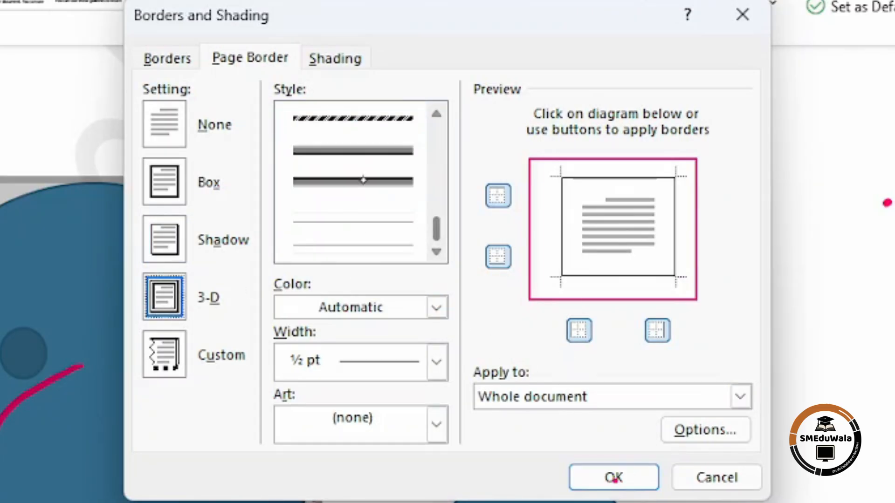
pyautogui.click(362, 122)
pyautogui.click(375, 123)
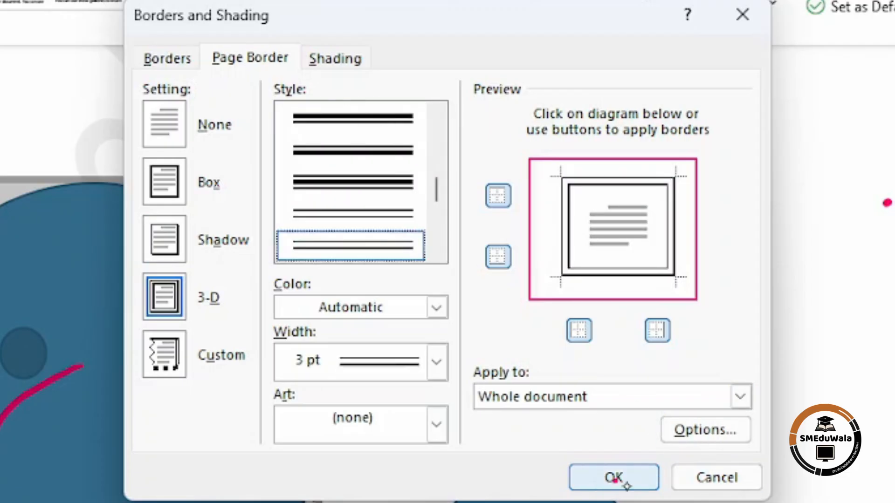
pyautogui.click(615, 479)
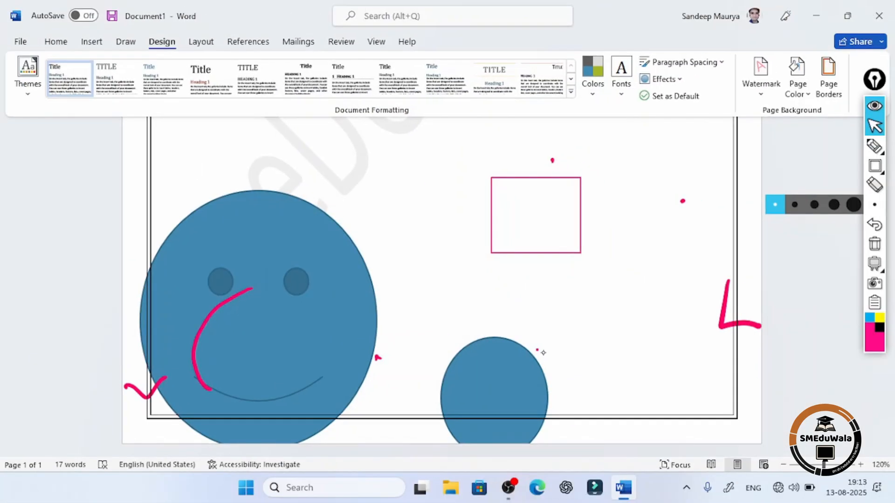
# Look through the page border colors without choosing one and select a heavier 3 pt multi-line border style.
pyautogui.click(829, 75)
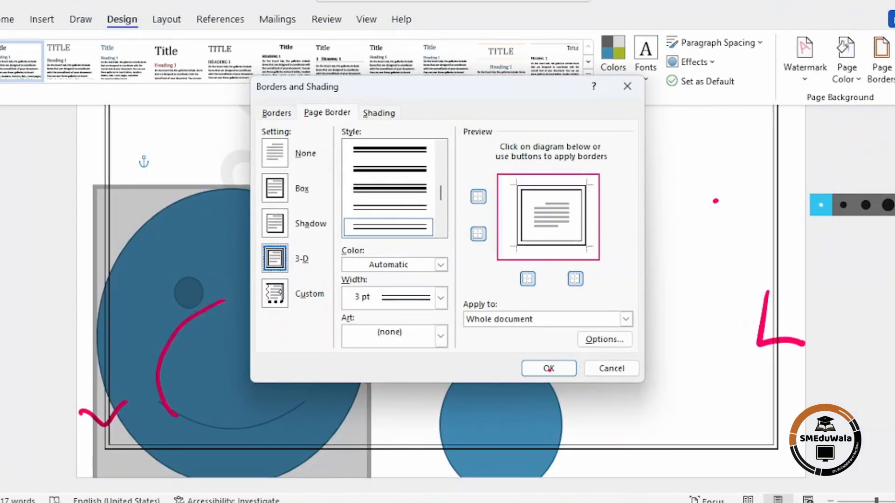
pyautogui.click(441, 264)
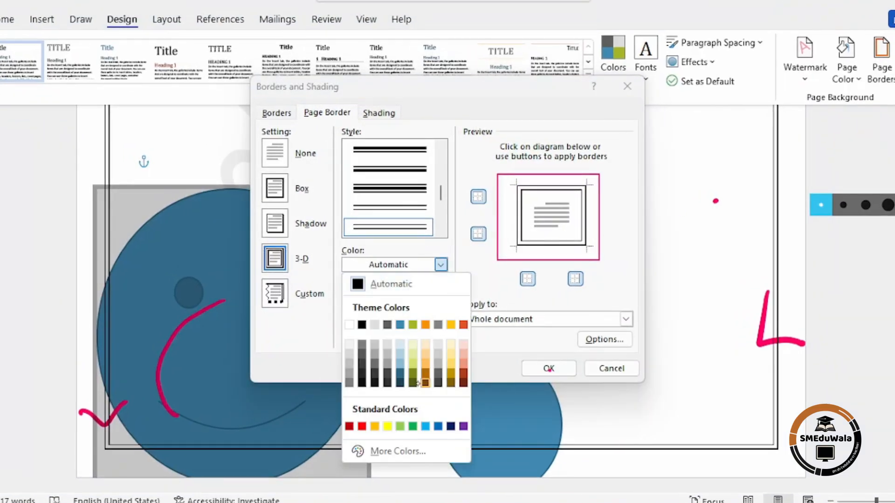
pyautogui.click(470, 261)
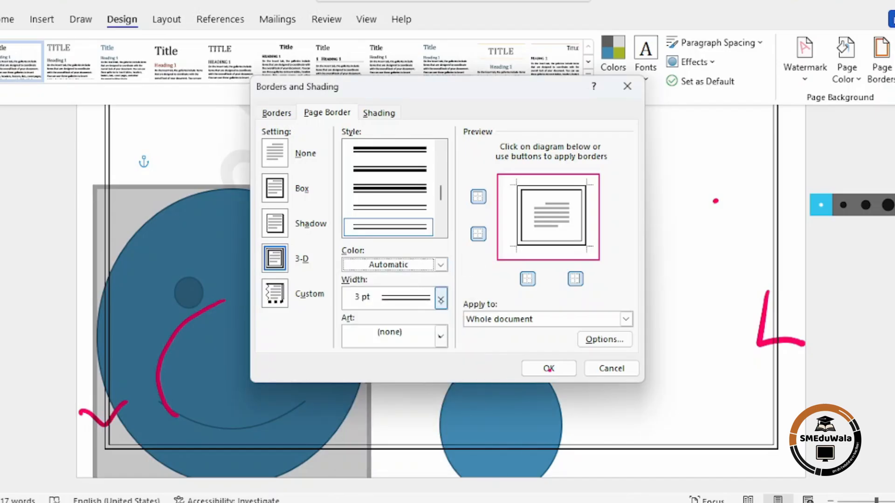
pyautogui.click(400, 152)
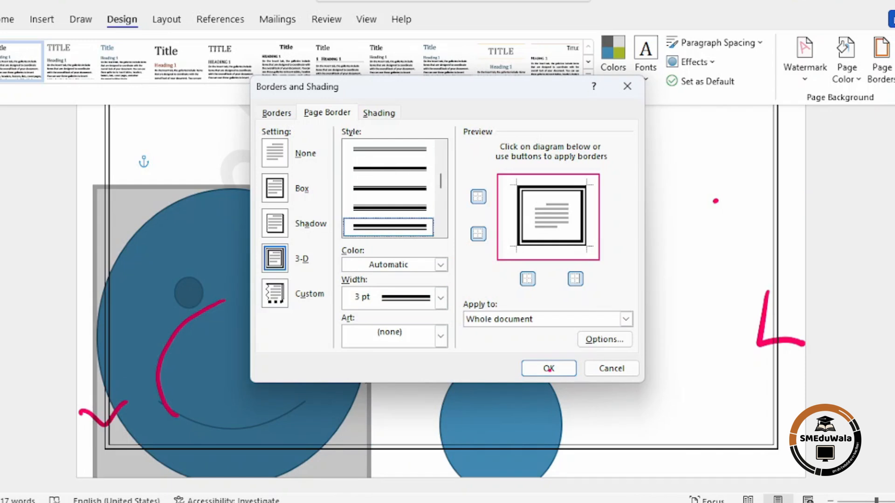
# Apply the art page border of small yellow figures to the whole document and inspect it up to the top of the page.
pyautogui.moveTo(336, 342); pyautogui.dragTo(354, 385)
pyautogui.click(436, 338)
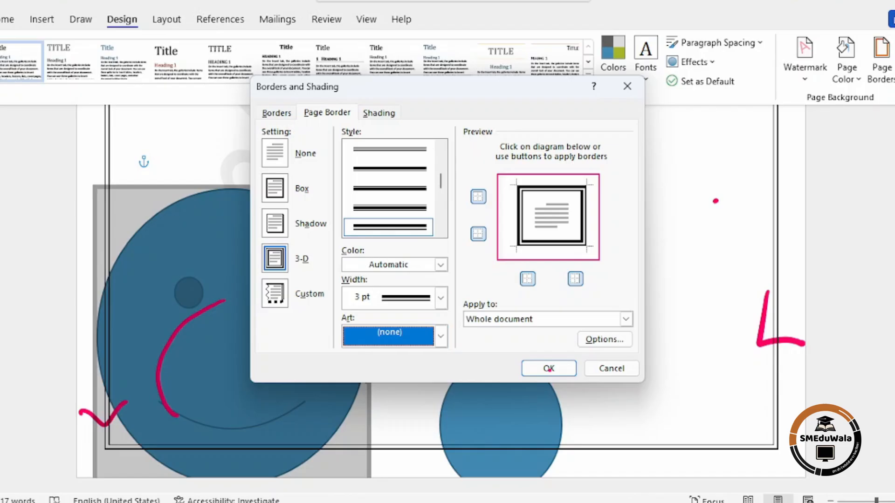
pyautogui.click(441, 335)
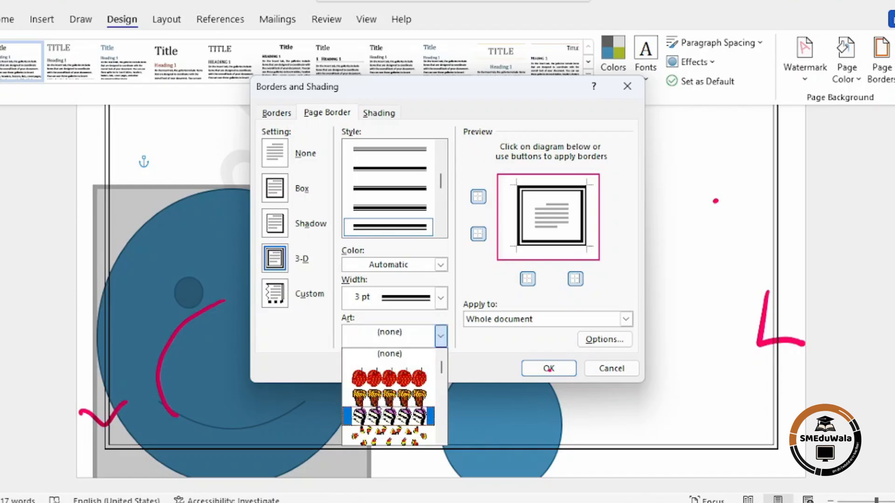
pyautogui.scroll(-10, 394, 396)
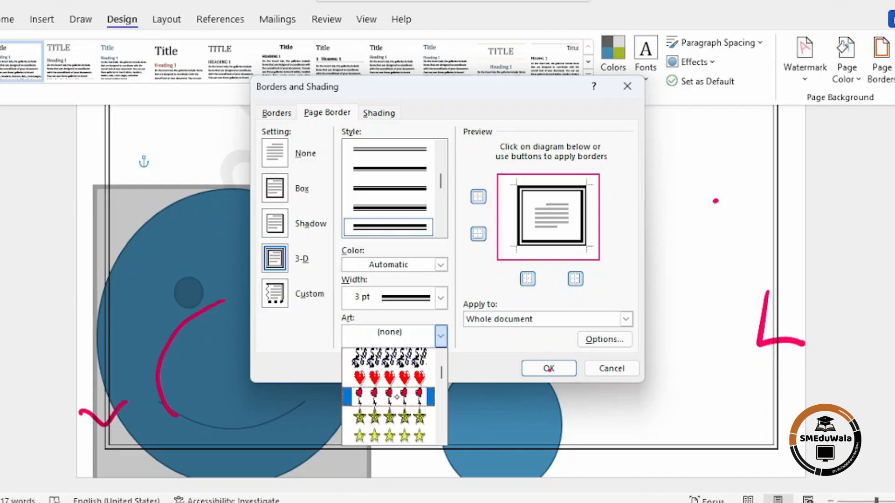
pyautogui.scroll(-2, 395, 397)
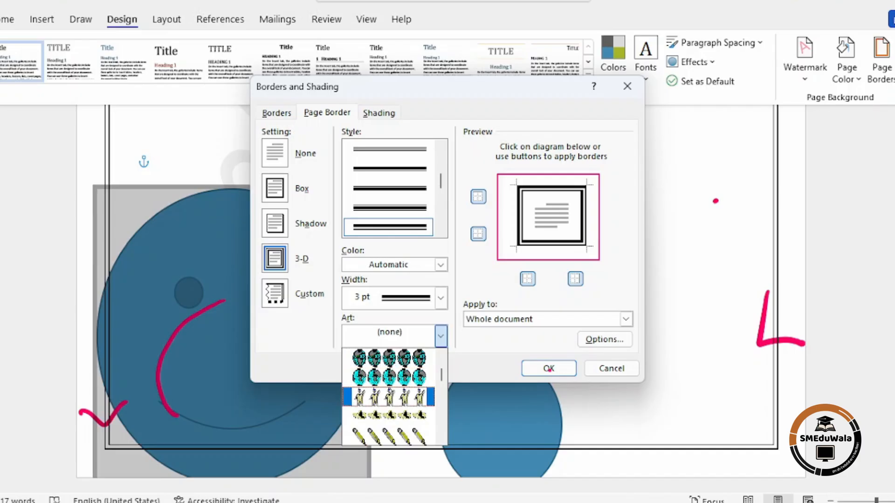
pyautogui.click(390, 394)
pyautogui.click(549, 369)
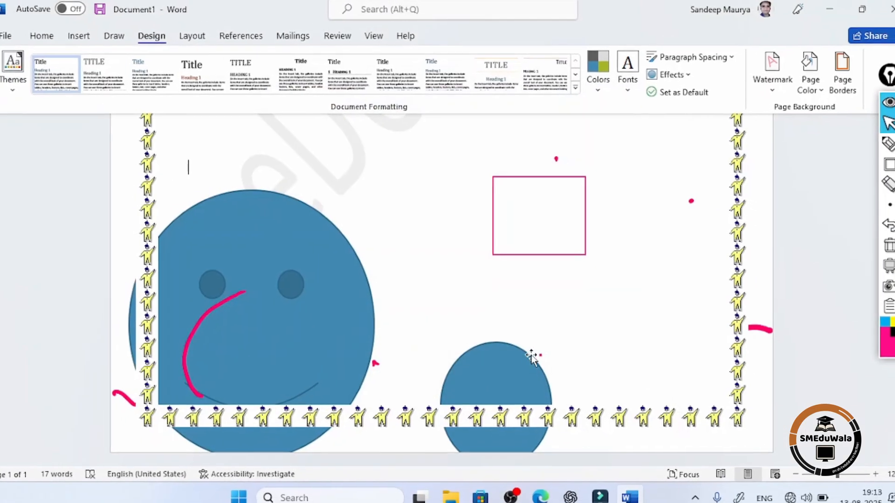
pyautogui.scroll(10, 750, 205)
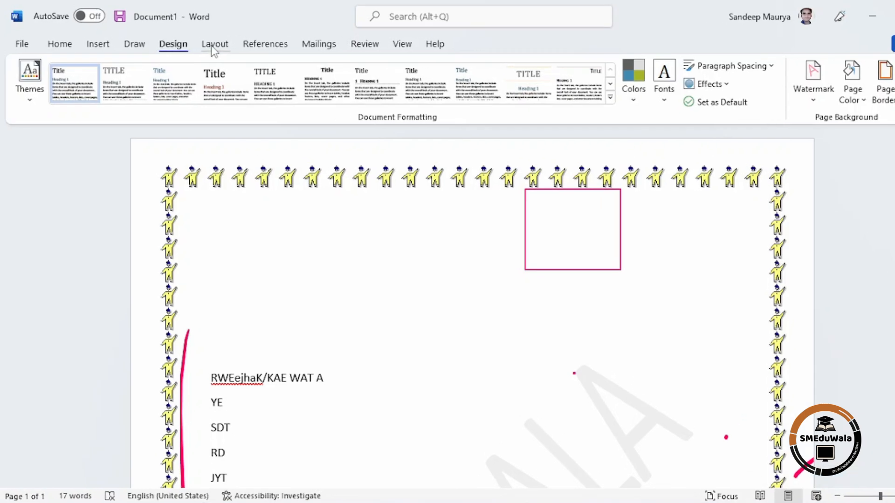
# Show the page layout commands and outline the Page Setup, Paragraph and Arrange group names and the arrange commands with rectangles.
pyautogui.click(213, 45)
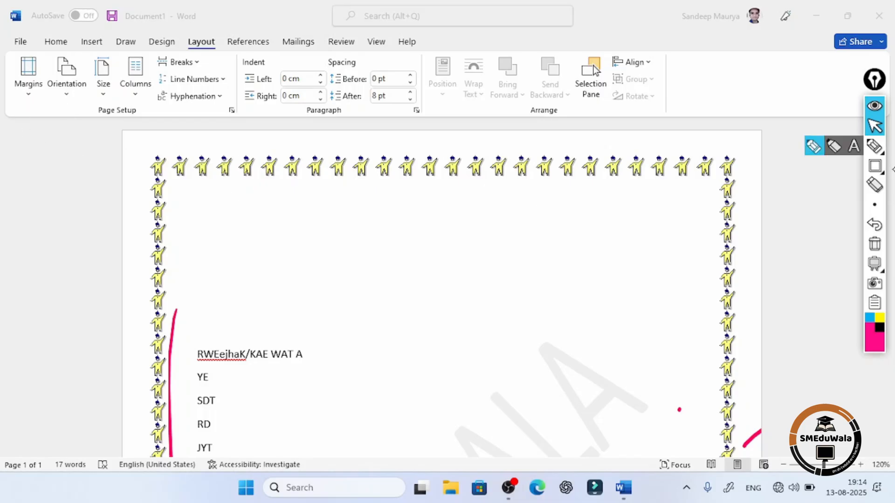
pyautogui.click(875, 170)
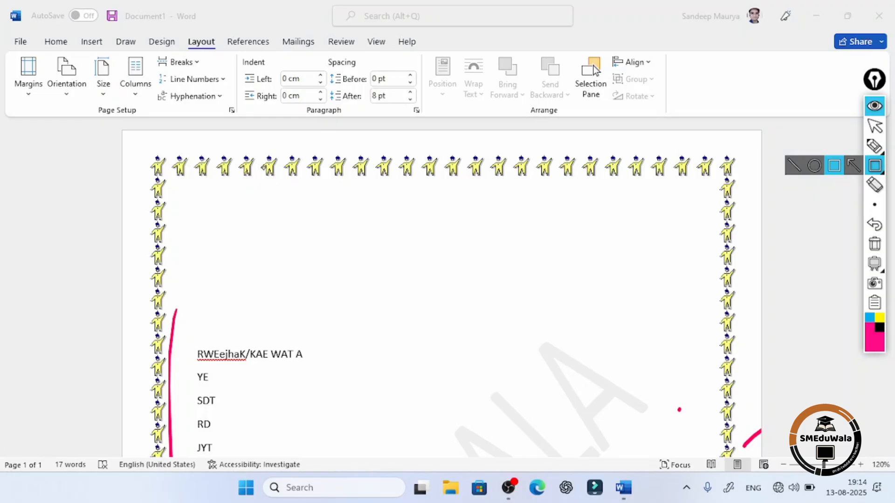
pyautogui.moveTo(86, 100)
pyautogui.mouseDown()
pyautogui.moveTo(88, 124)
pyautogui.moveTo(157, 129)
pyautogui.mouseUp()
pyautogui.moveTo(292, 108); pyautogui.dragTo(356, 119)
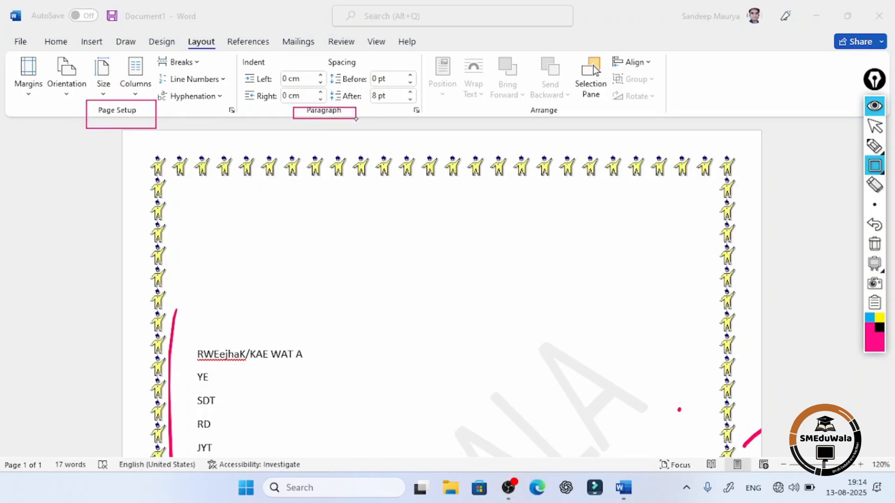
pyautogui.moveTo(525, 102); pyautogui.dragTo(576, 125)
pyautogui.moveTo(453, 58); pyautogui.dragTo(578, 76)
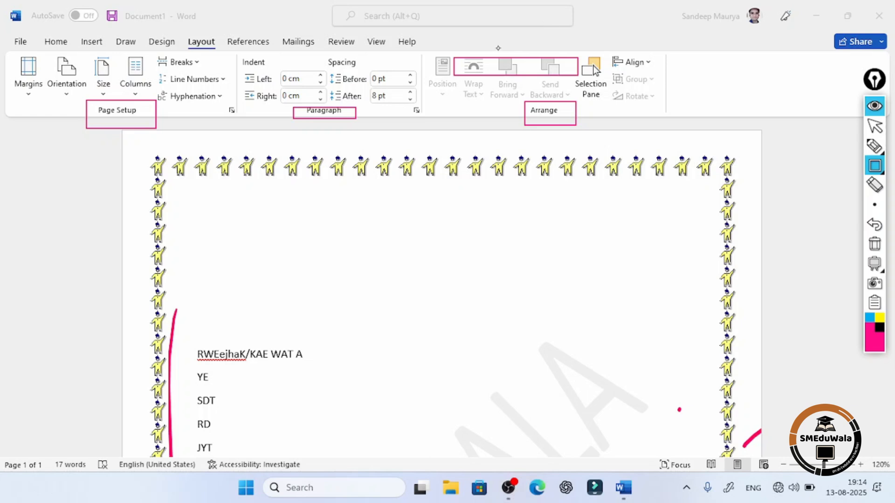
# Mark the Indent and Spacing headings and the Breaks, Line Numbers and Hyphenation commands on screen.
pyautogui.moveTo(236, 50)
pyautogui.mouseDown()
pyautogui.moveTo(284, 70)
pyautogui.moveTo(377, 76)
pyautogui.mouseUp()
pyautogui.moveTo(158, 61); pyautogui.dragTo(209, 61)
pyautogui.moveTo(155, 71); pyautogui.dragTo(241, 84)
pyautogui.moveTo(155, 89)
pyautogui.mouseDown()
pyautogui.moveTo(163, 111)
pyautogui.moveTo(228, 100)
pyautogui.moveTo(231, 111)
pyautogui.mouseUp()
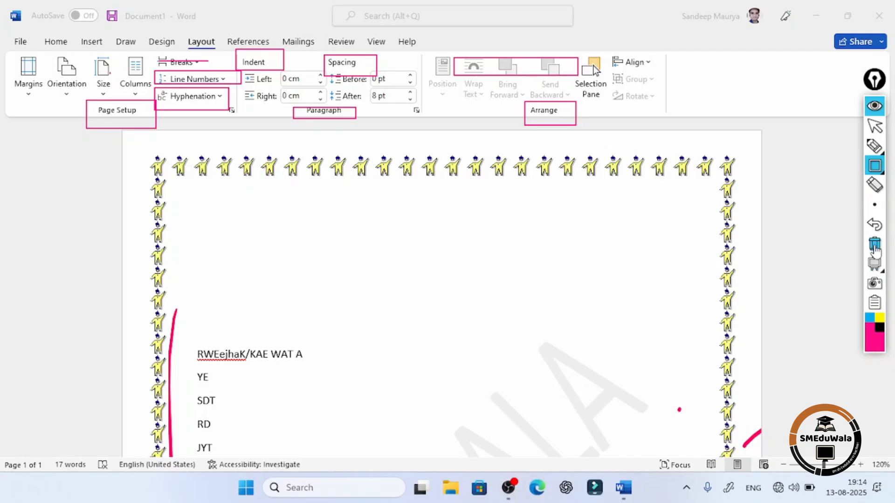
# Clear all drawn annotations from the screen and create a new blank document.
pyautogui.click(875, 244)
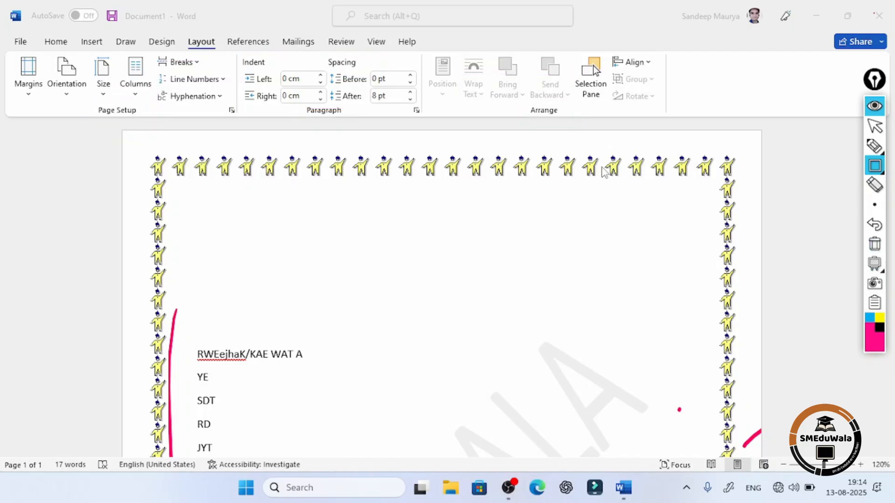
pyautogui.click(874, 126)
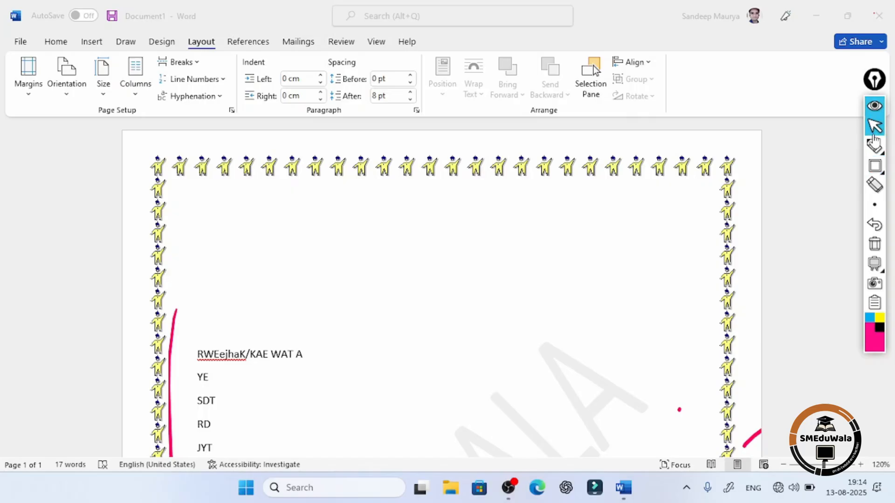
pyautogui.click(484, 216)
pyautogui.hotkey('ctrl', 'n')
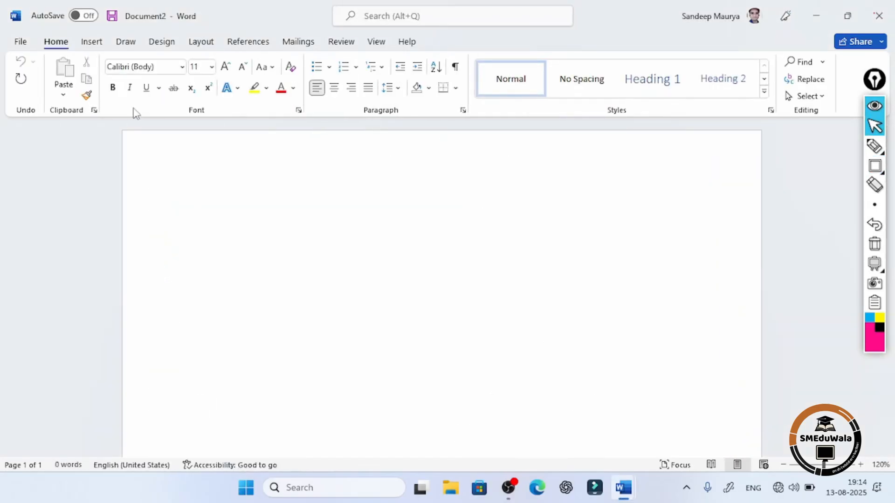
# Show the page layout commands and examine the preset page margins without choosing one.
pyautogui.click(212, 43)
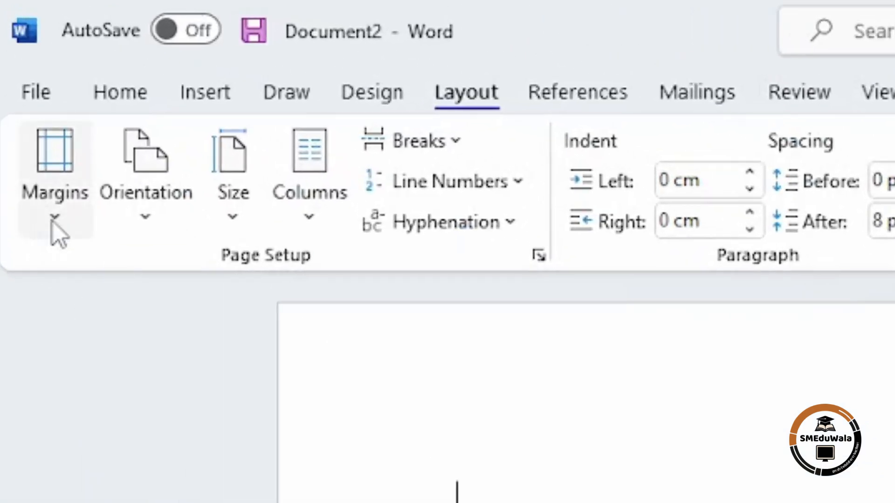
pyautogui.click(53, 222)
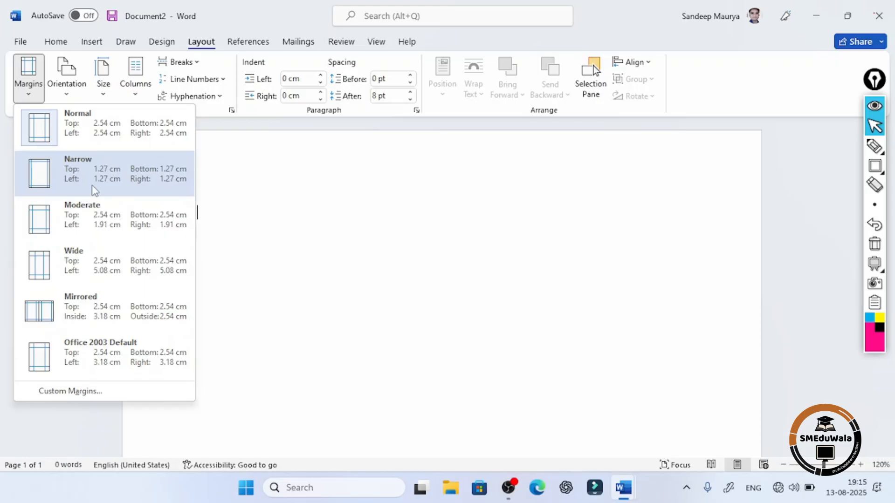
pyautogui.press('super+plus')
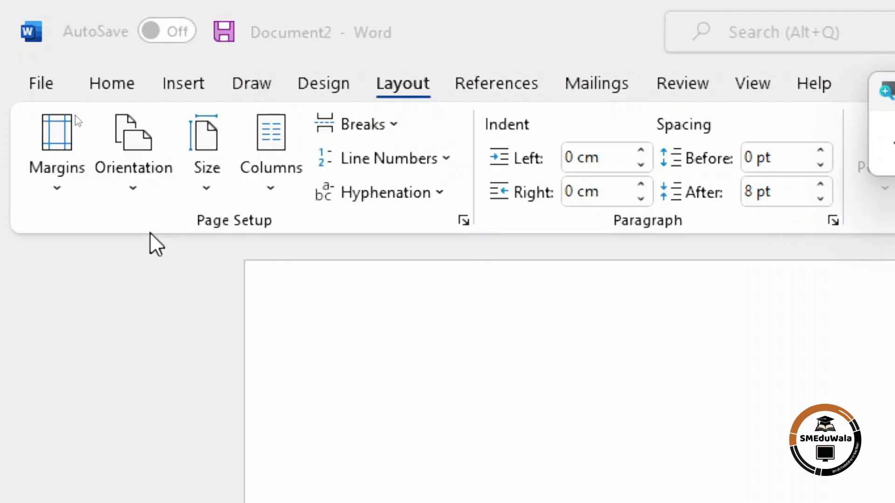
# Try landscape orientation on the blank page, inspect the wider page and restore portrait orientation.
pyautogui.click(130, 183)
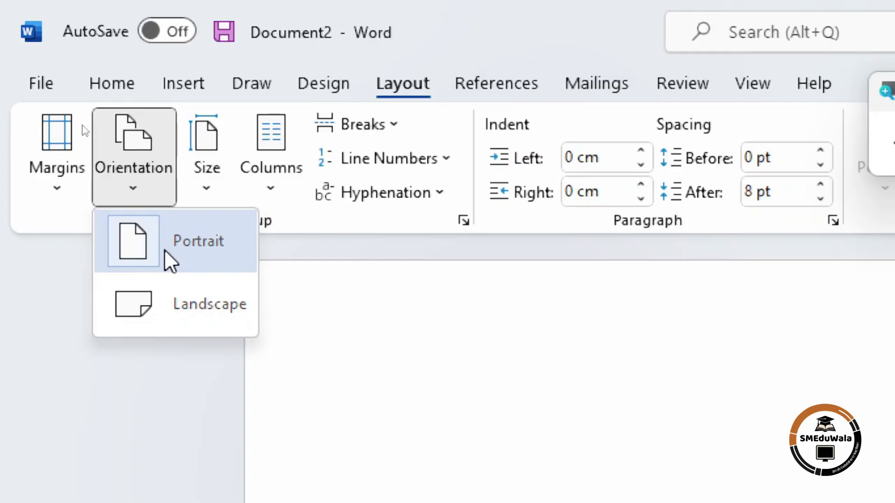
pyautogui.click(216, 306)
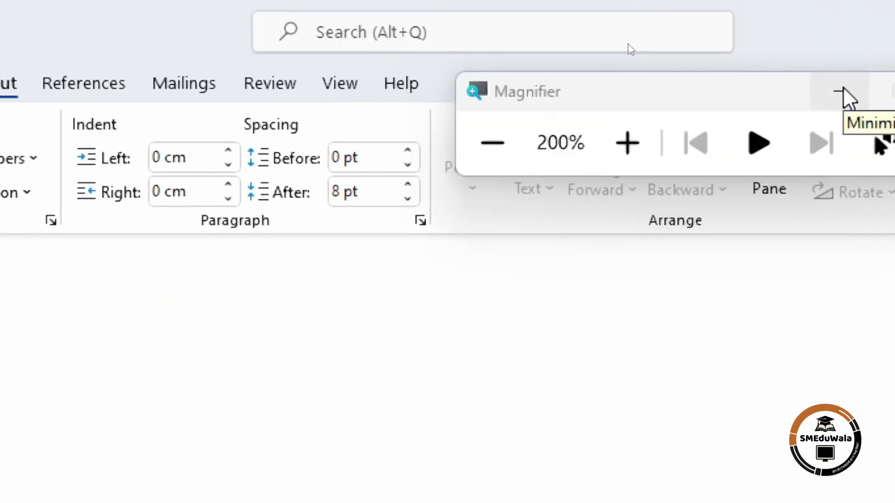
pyautogui.press('super+minus')
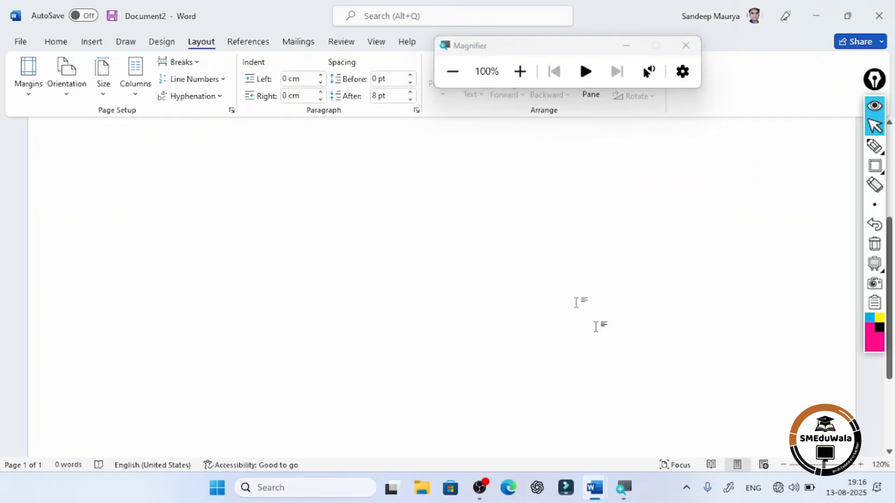
pyautogui.scroll(5, 461, 329)
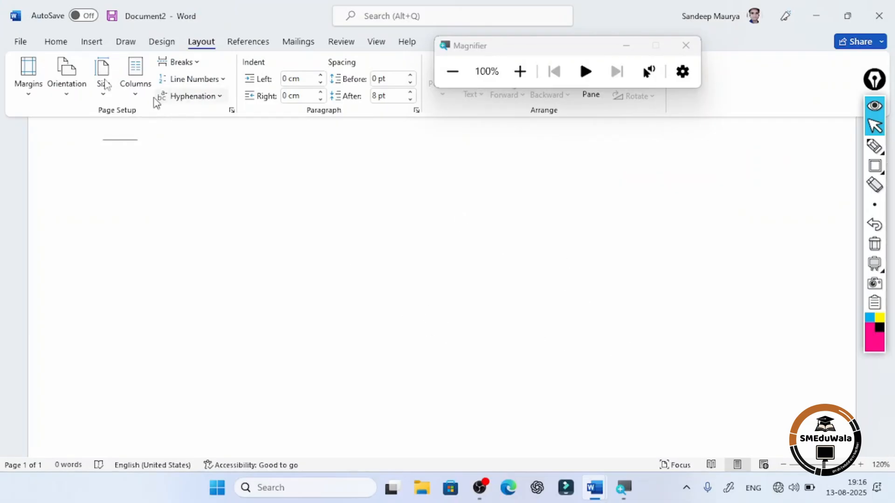
pyautogui.click(64, 96)
pyautogui.click(103, 149)
pyautogui.scroll(2, 354, 279)
# Look through the preset paper sizes from Letter to B5 (JIS) without choosing one.
pyautogui.click(107, 98)
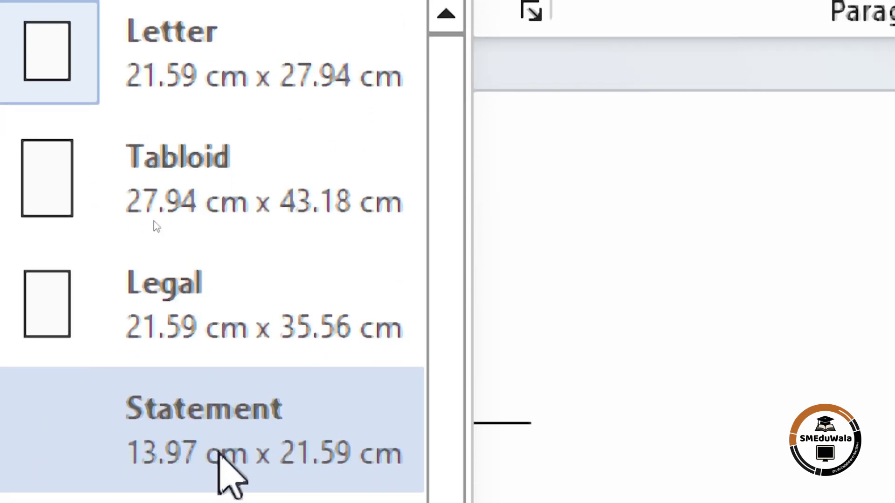
pyautogui.scroll(-1, 317, 484)
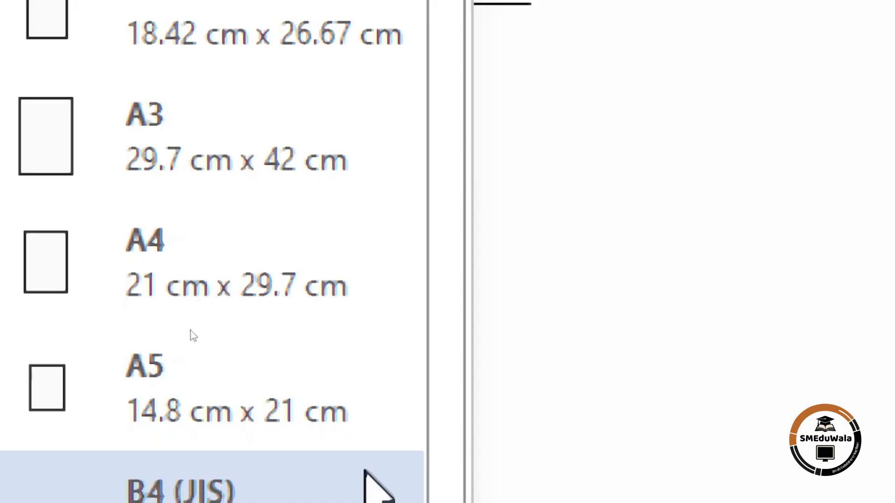
pyautogui.moveTo(463, 43); pyautogui.dragTo(466, 42)
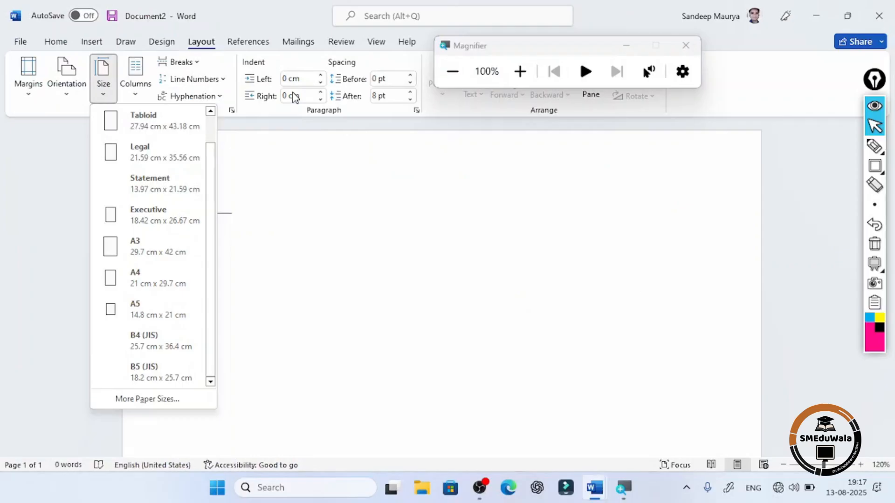
pyautogui.click(277, 182)
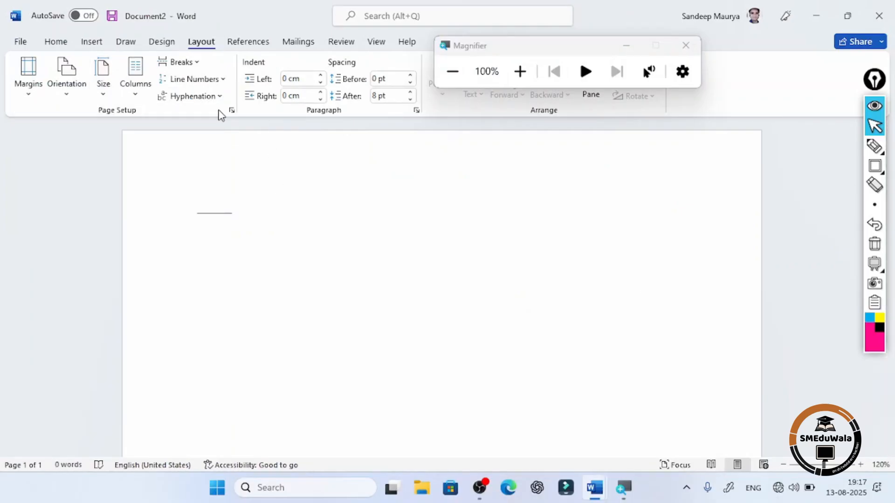
# Close the Magnifier and show the commands for references and citations.
pyautogui.click(685, 45)
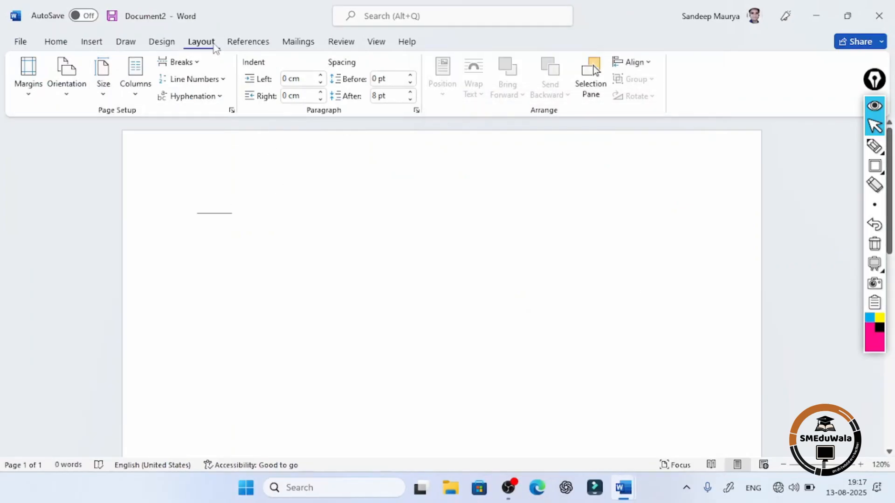
pyautogui.click(240, 43)
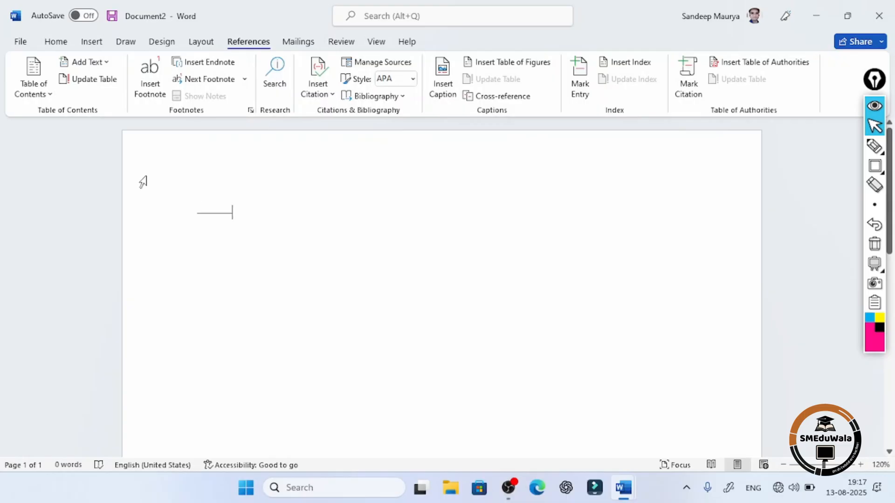